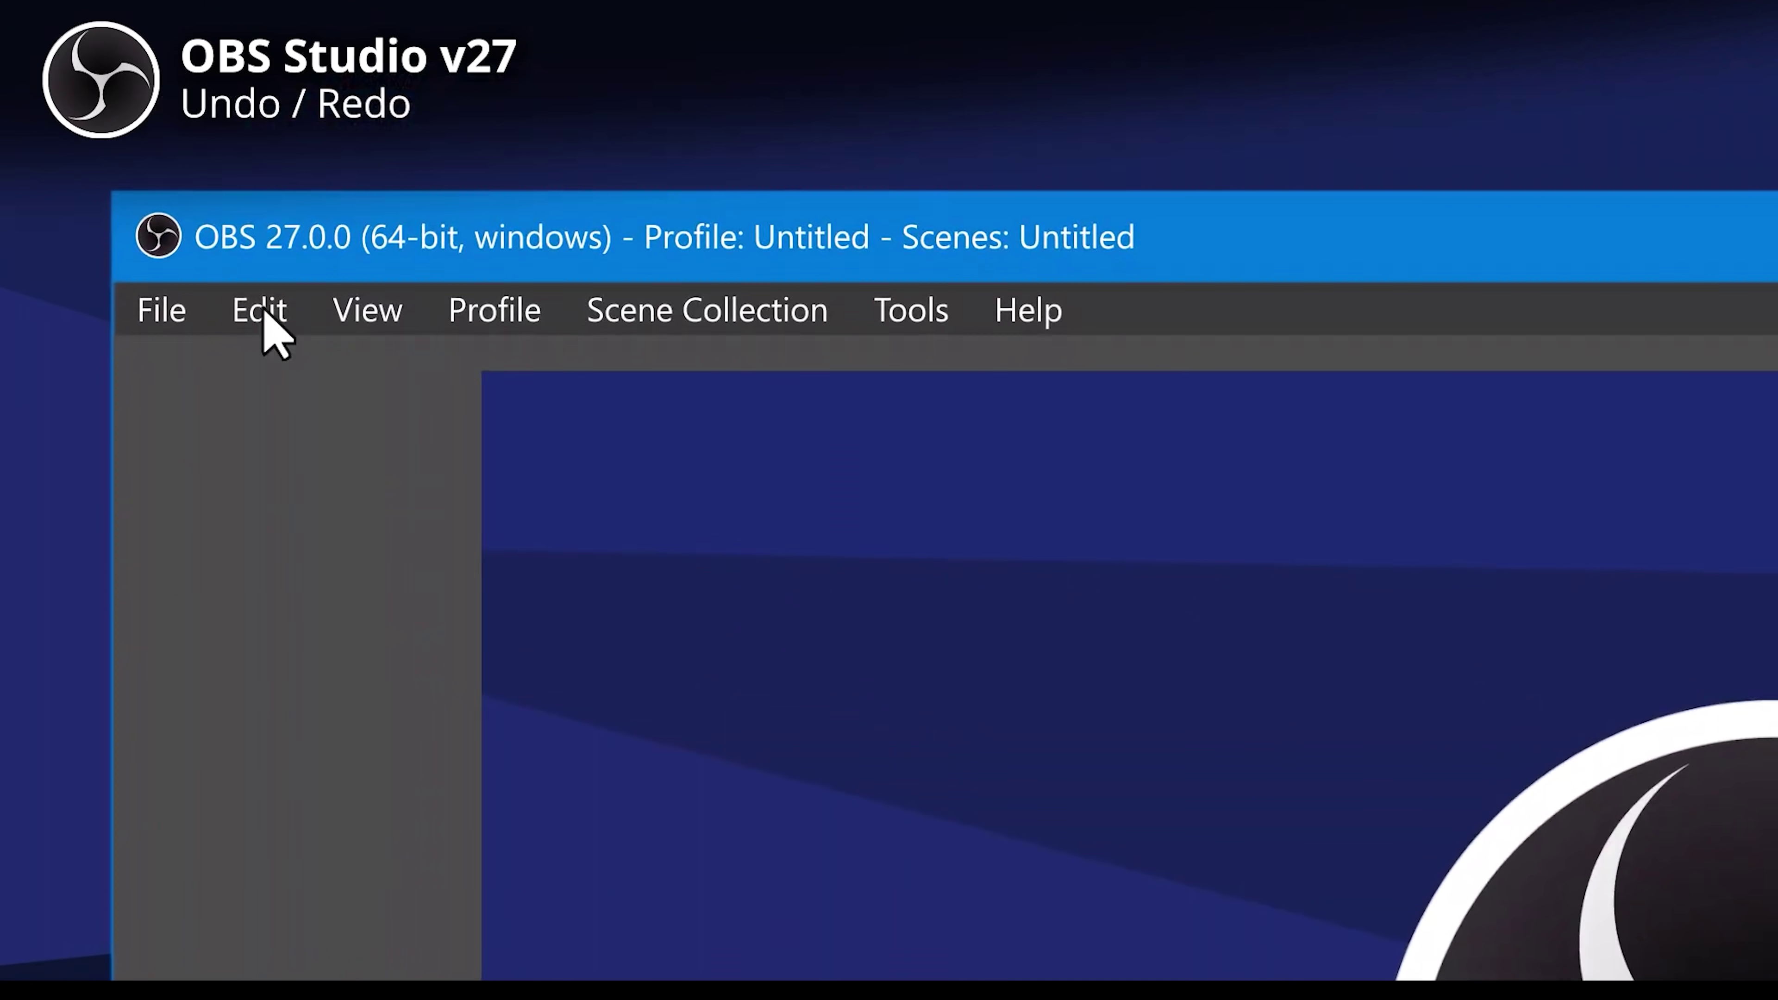
Step: Show the Edit menu's Undo/Redo, then shrink the background image and move it to the preview centre
click(263, 315)
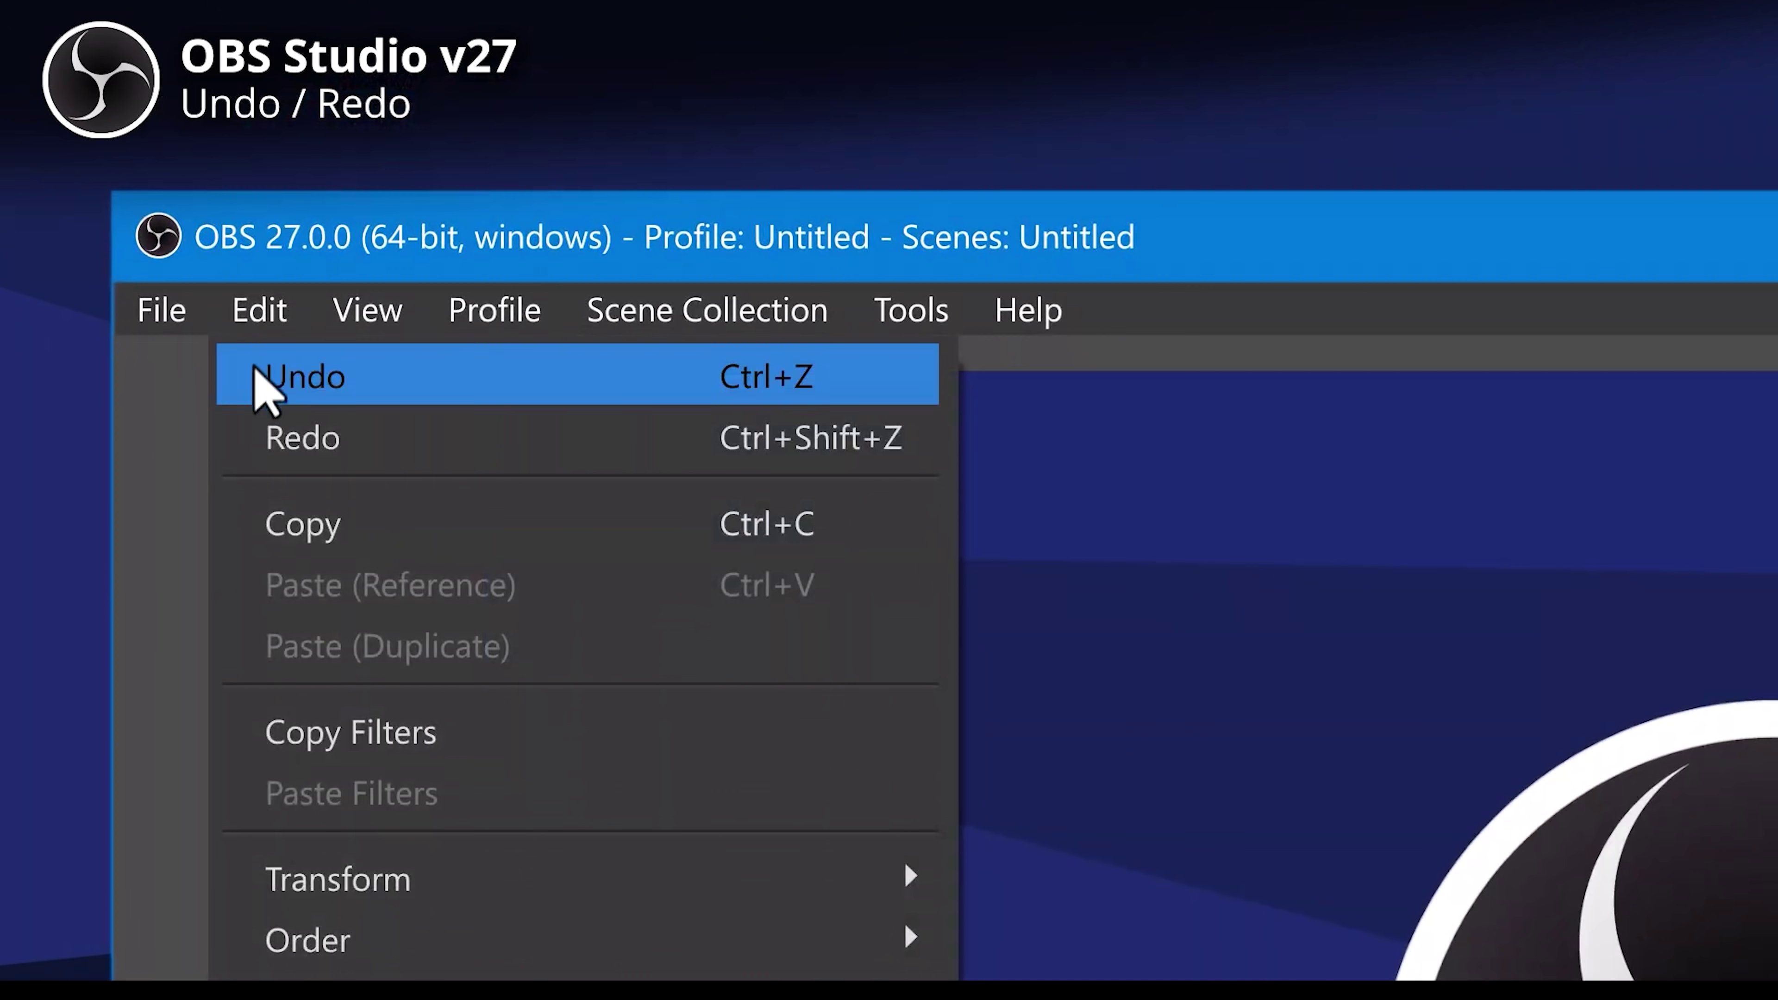
click(150, 444)
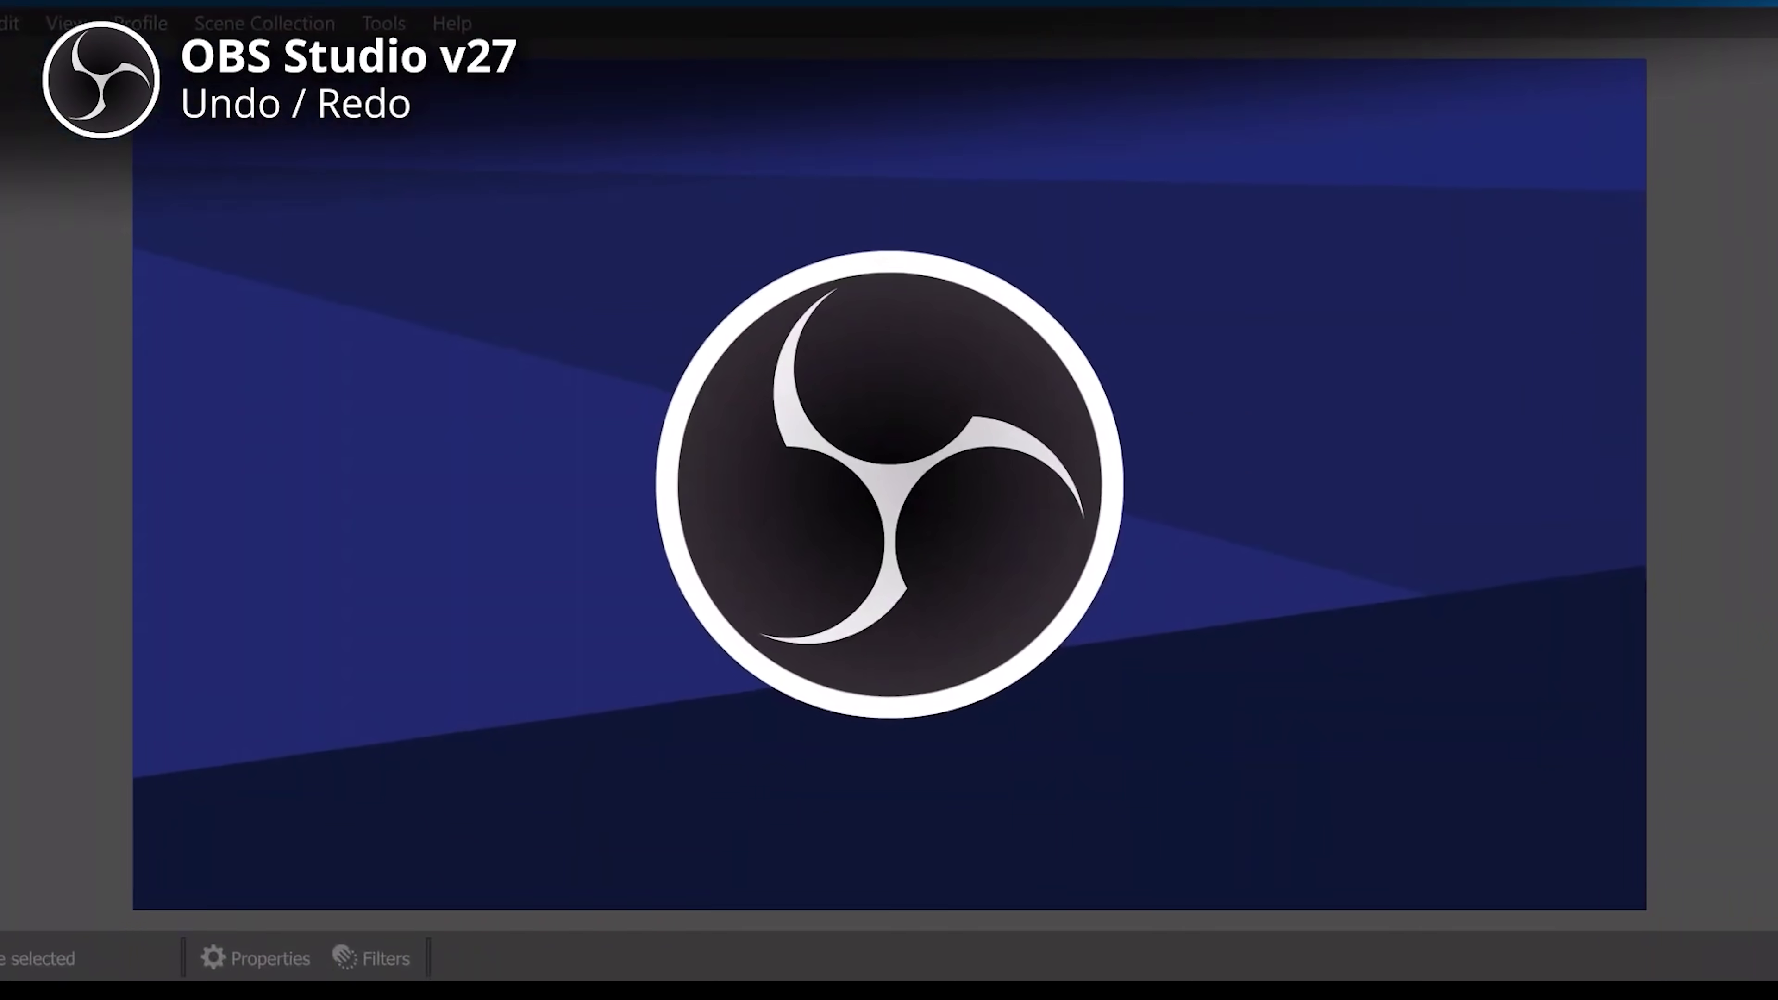
click(388, 309)
drag(133, 60, 737, 399)
drag(927, 541, 735, 362)
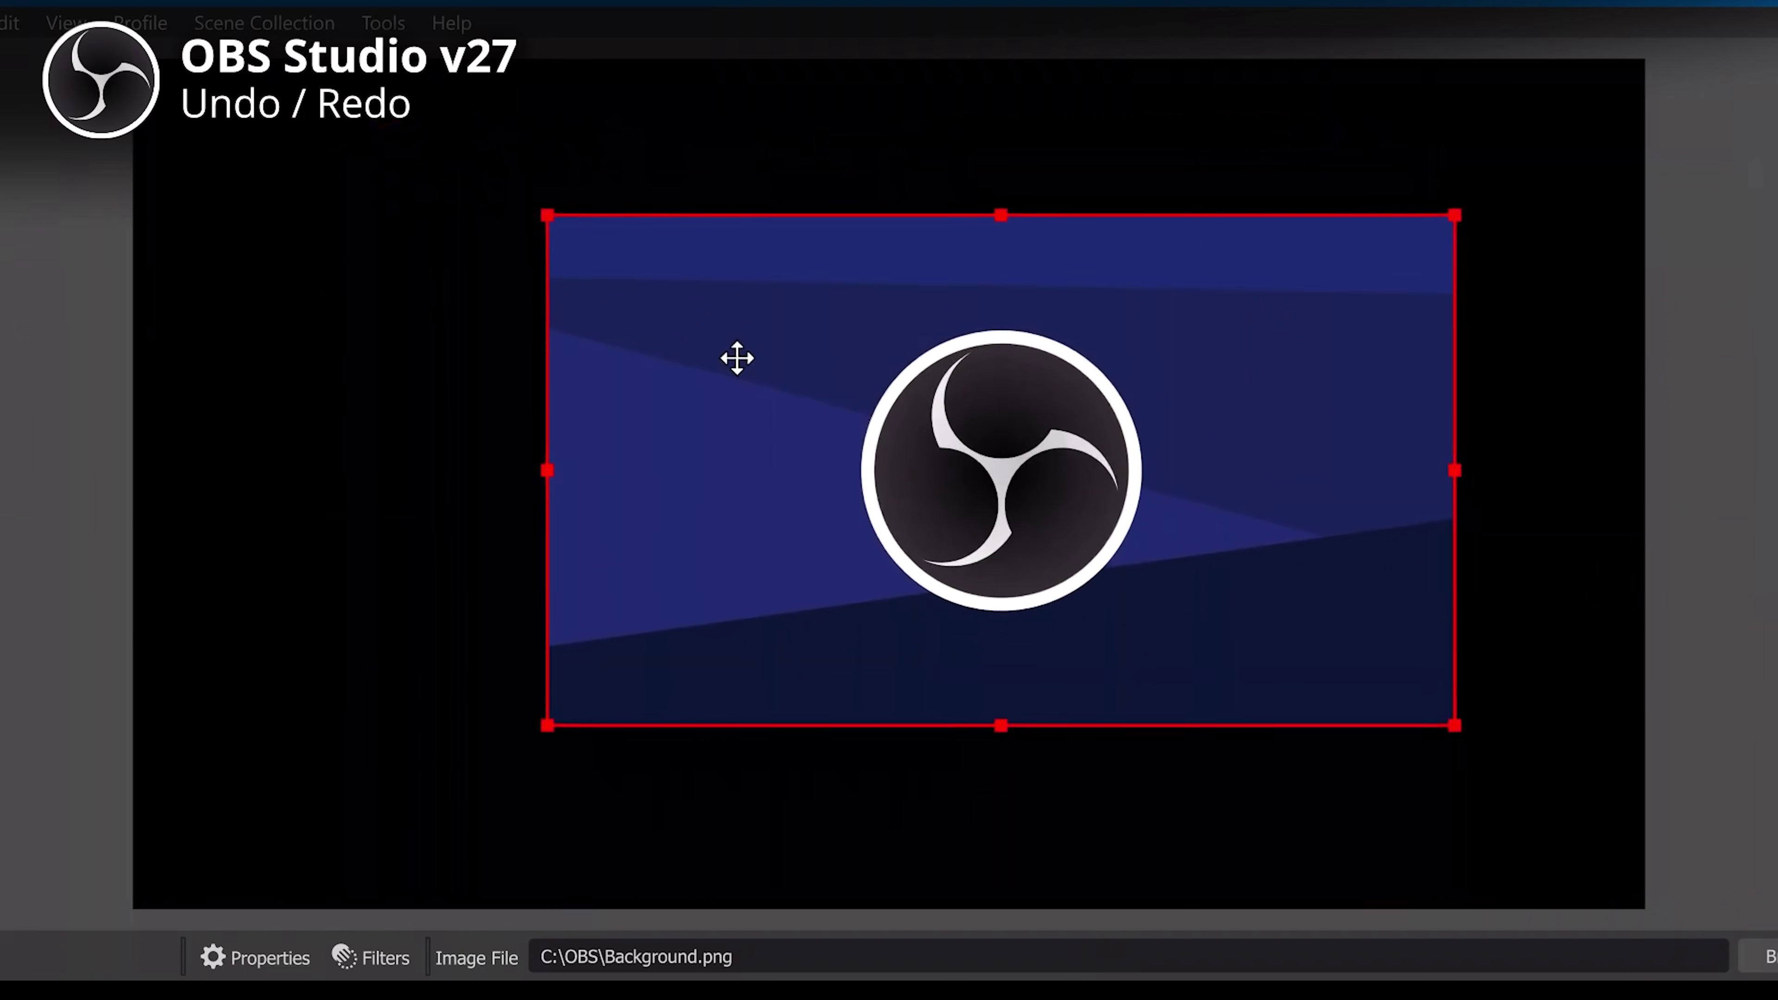
Step: Undo and redo the background image edits, then request removal of Red Colour Source
key(ctrl+z)
key(ctrl+z)
key(ctrl+shift+z)
key(ctrl+shift+z)
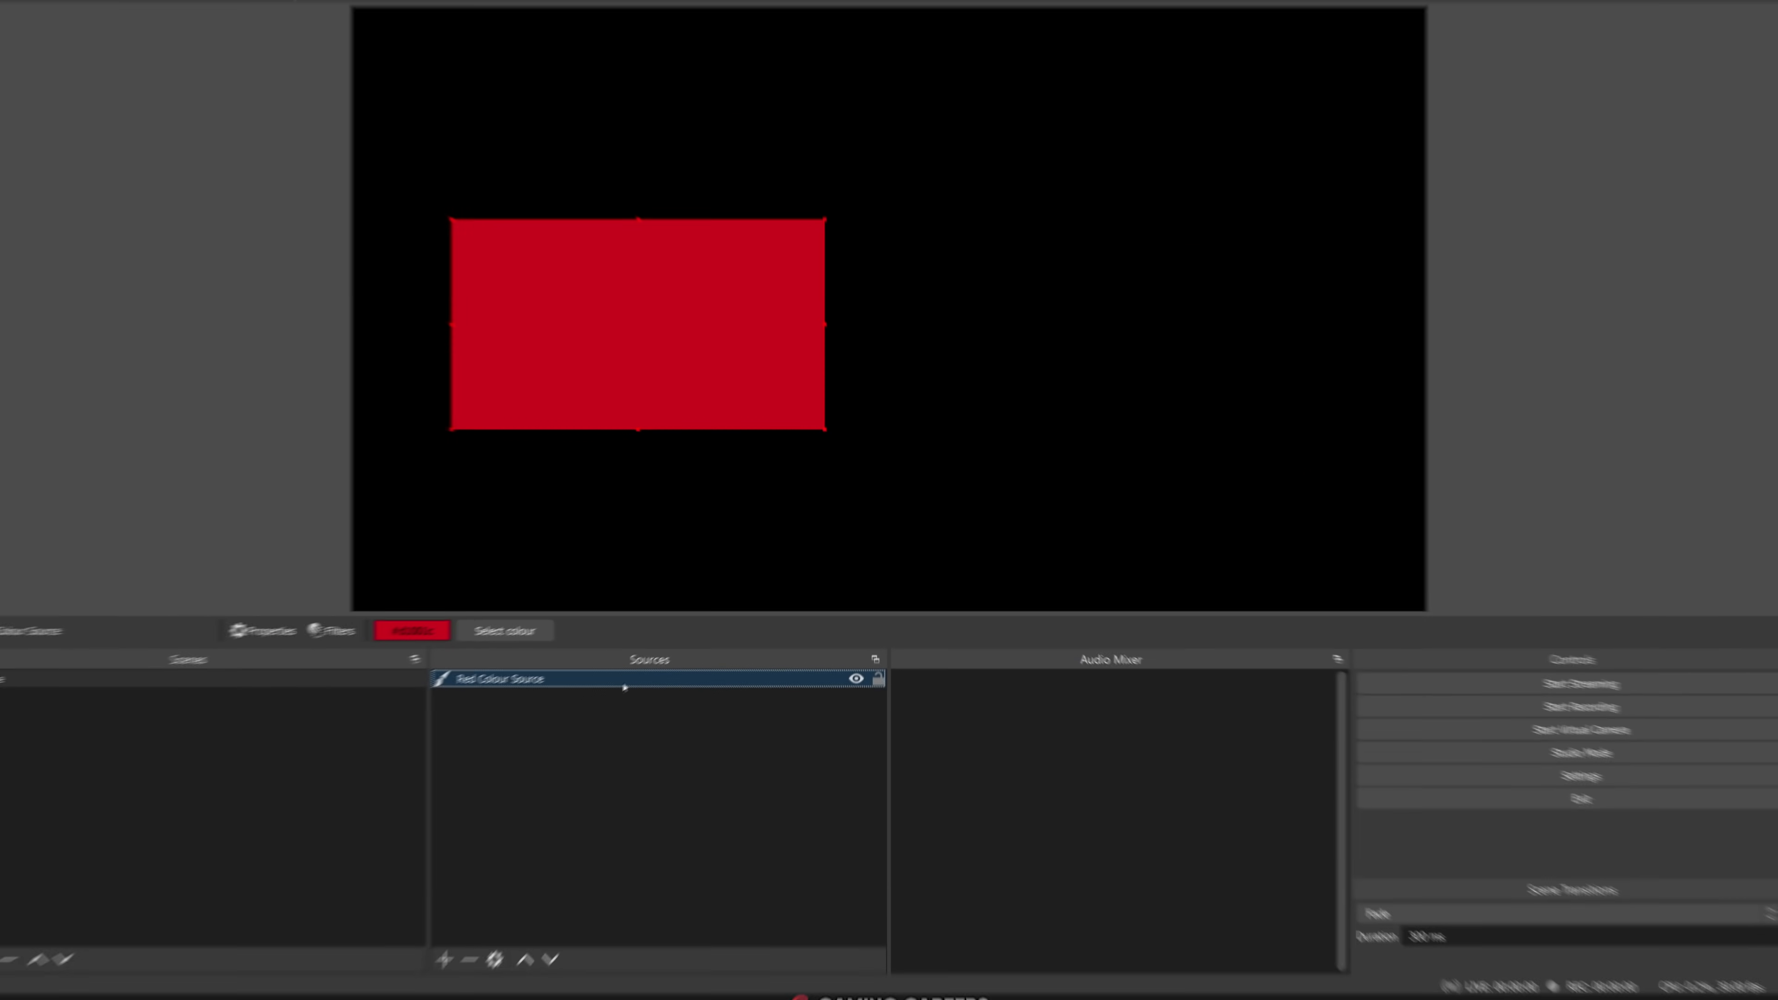
key(Delete)
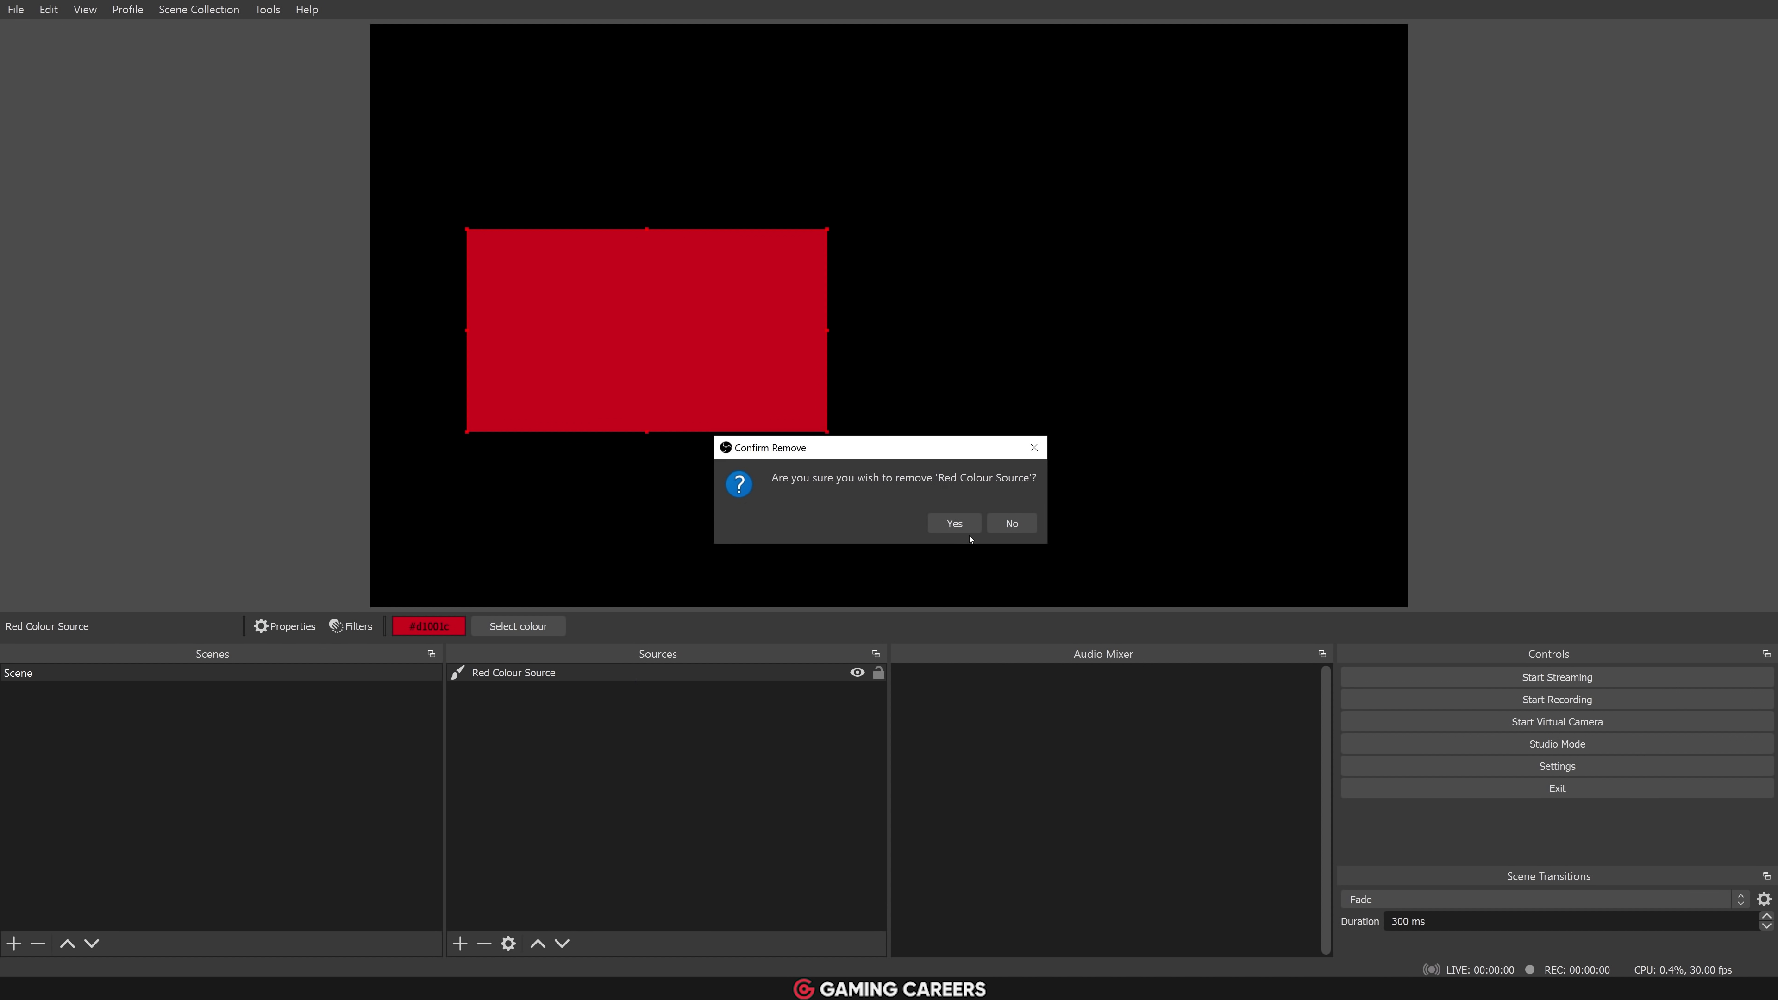
Step: Remove Red Colour Source and undo it, then add Scene 2, delete it, and undo that too
click(955, 525)
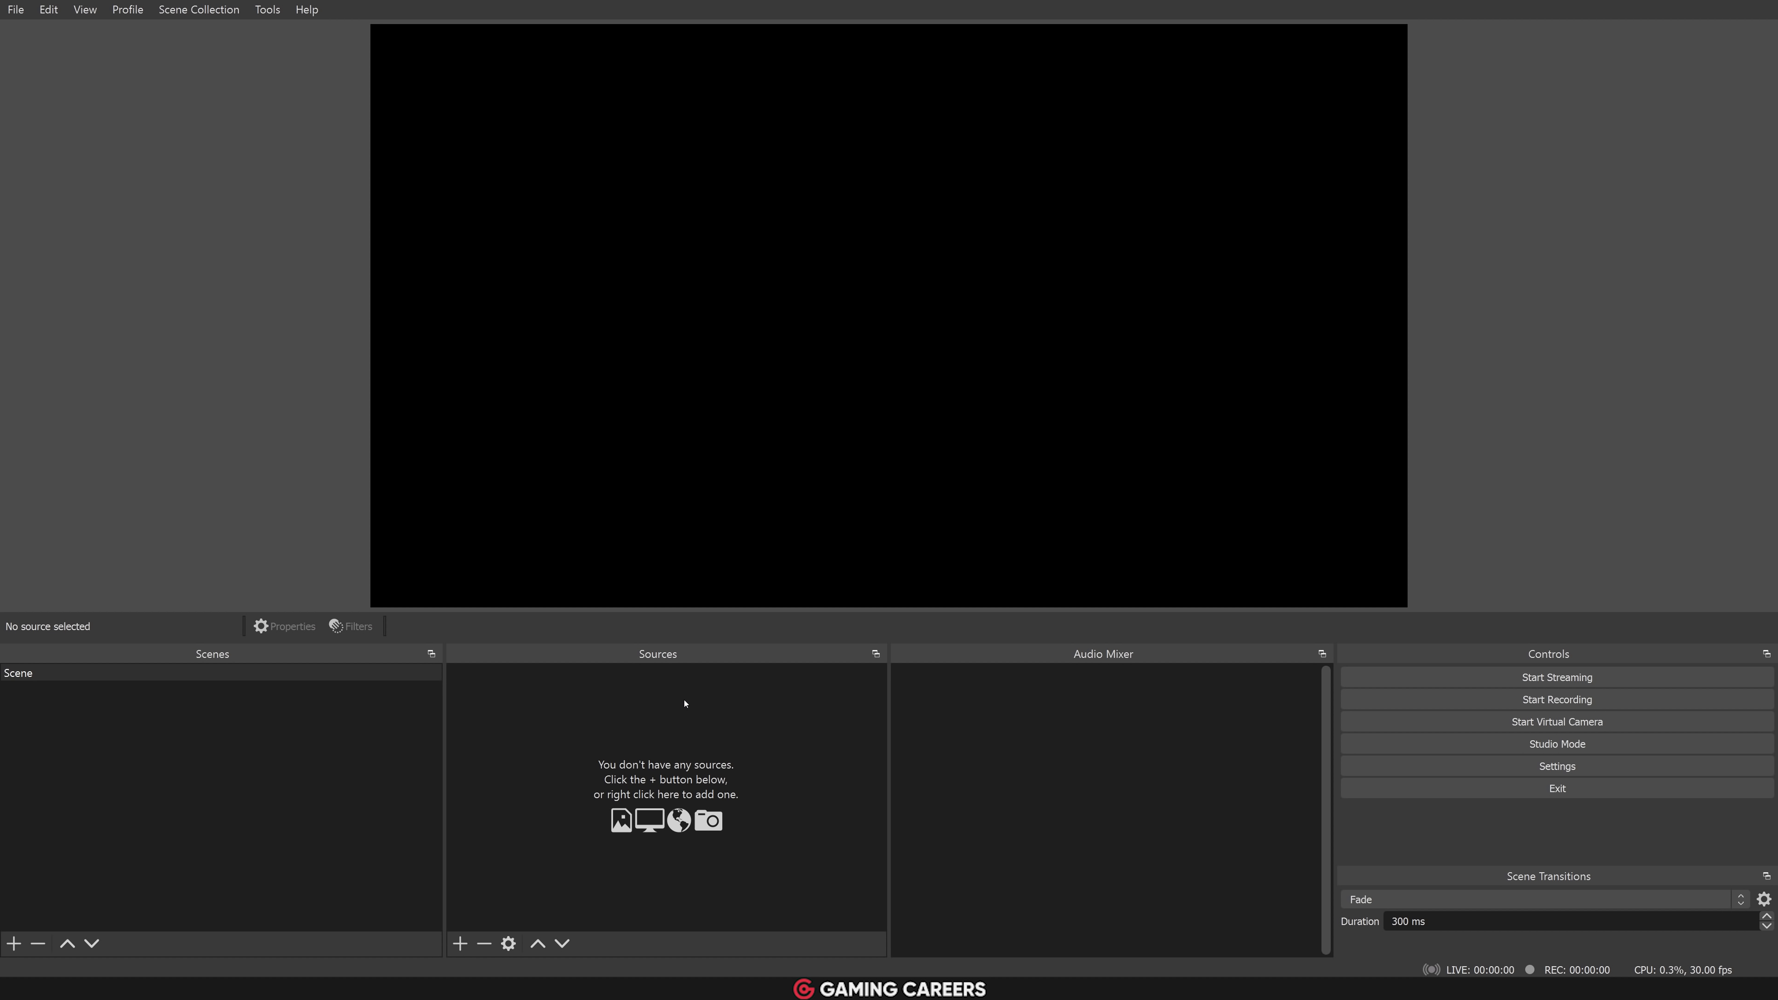
key(ctrl+z)
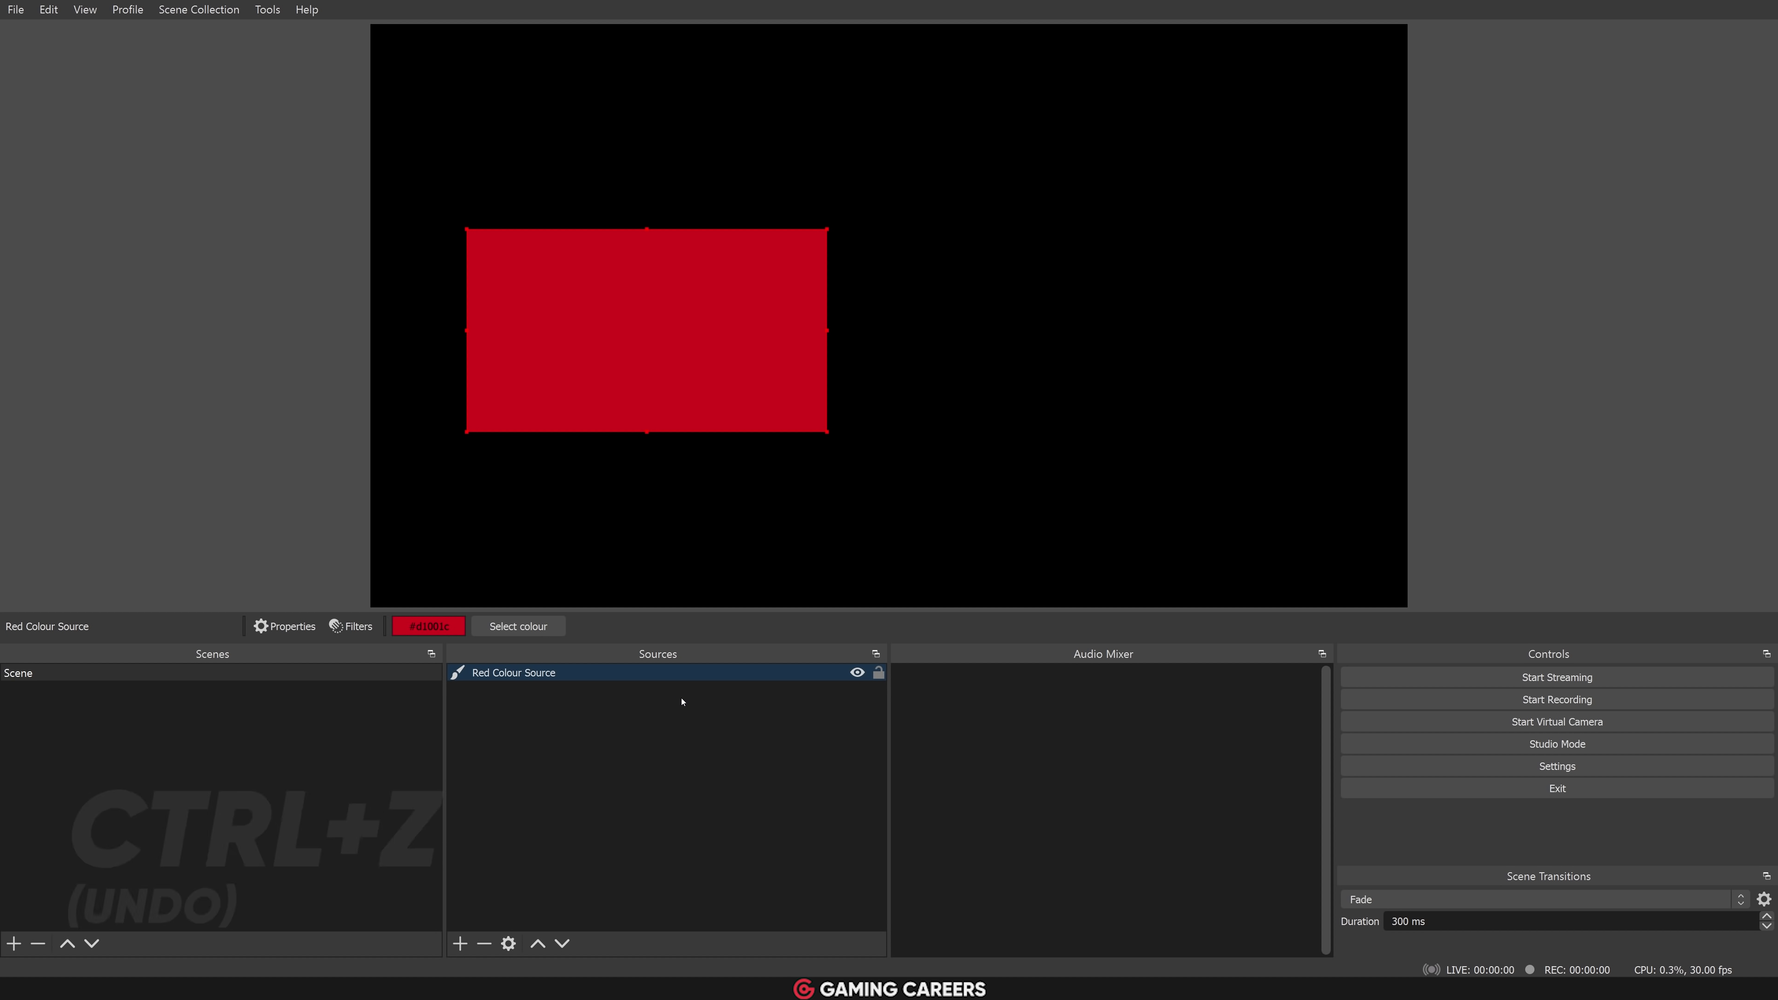
click(13, 943)
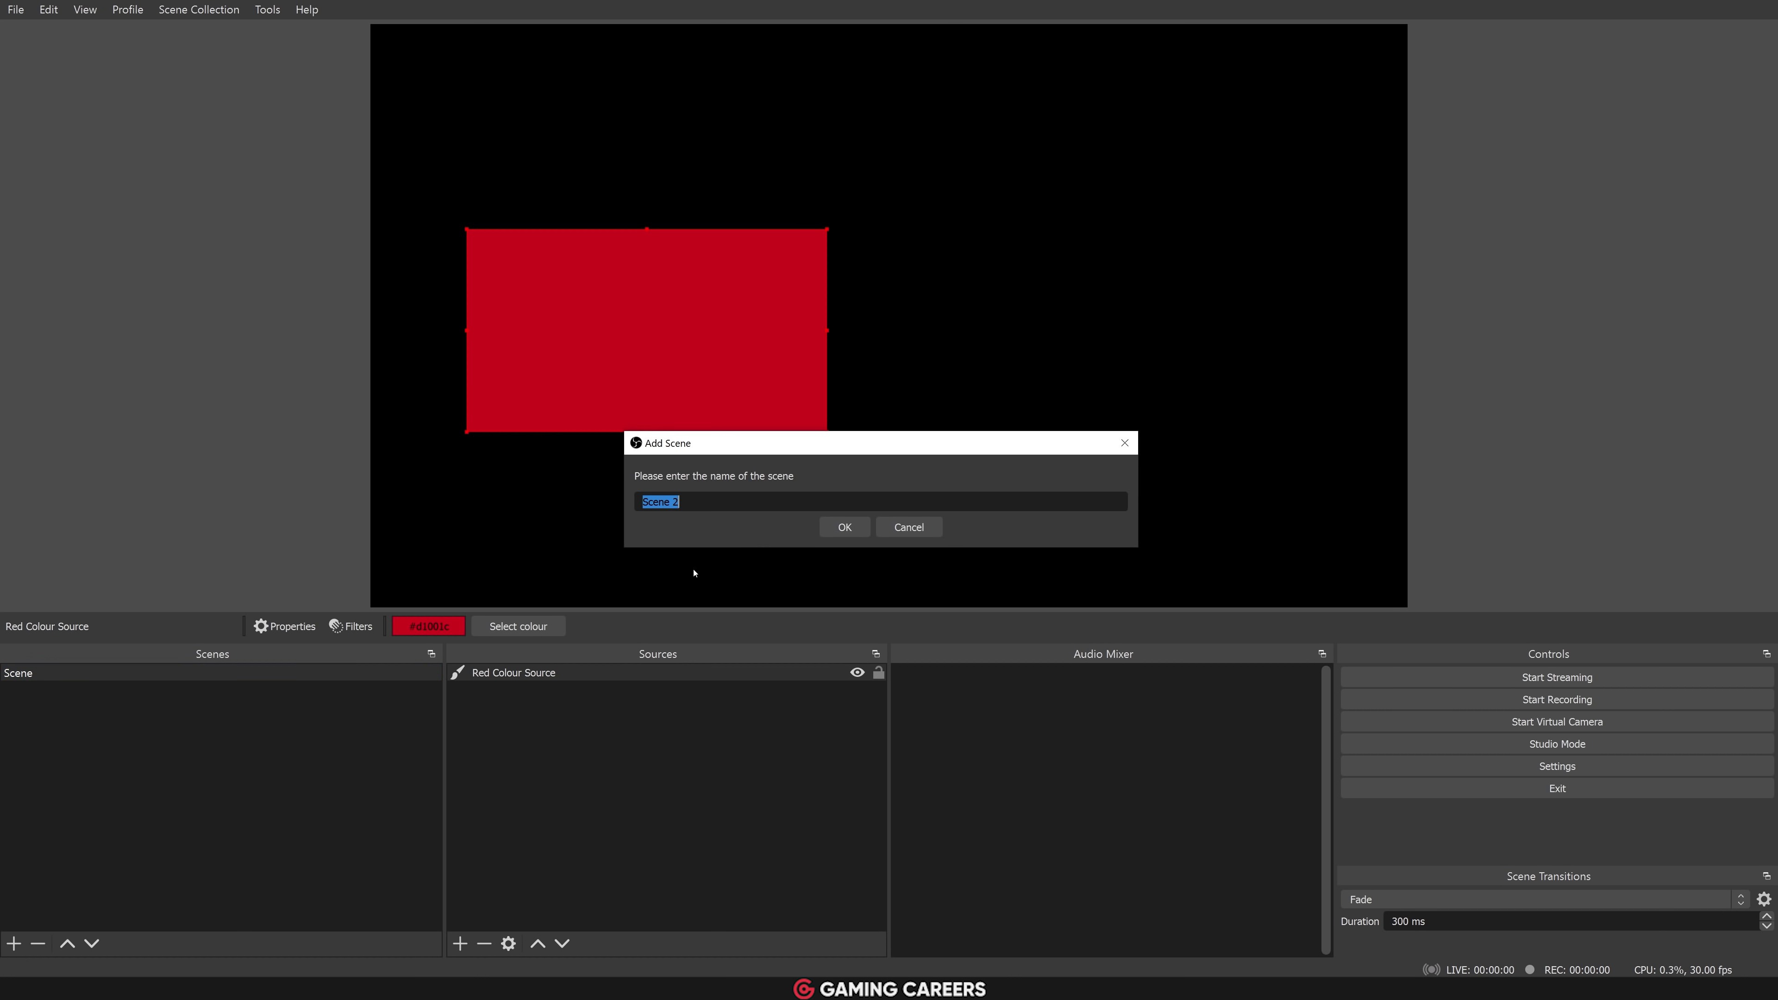
click(837, 524)
key(Delete)
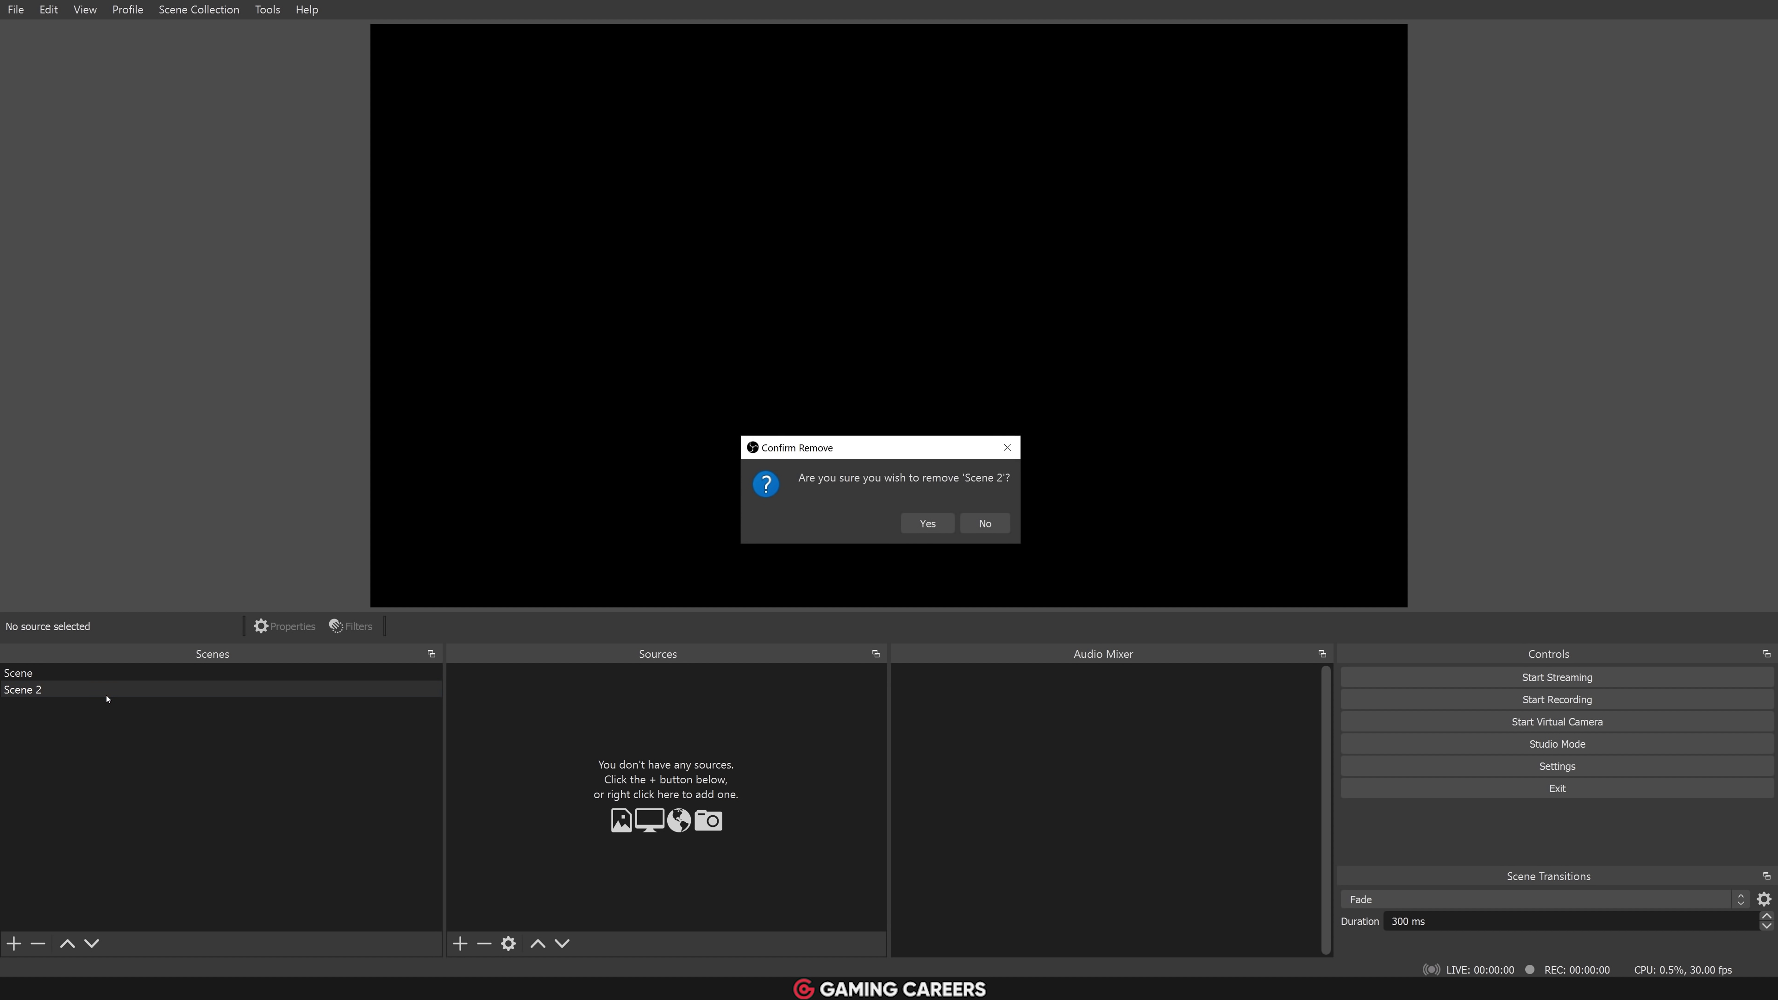
click(925, 525)
key(ctrl+z)
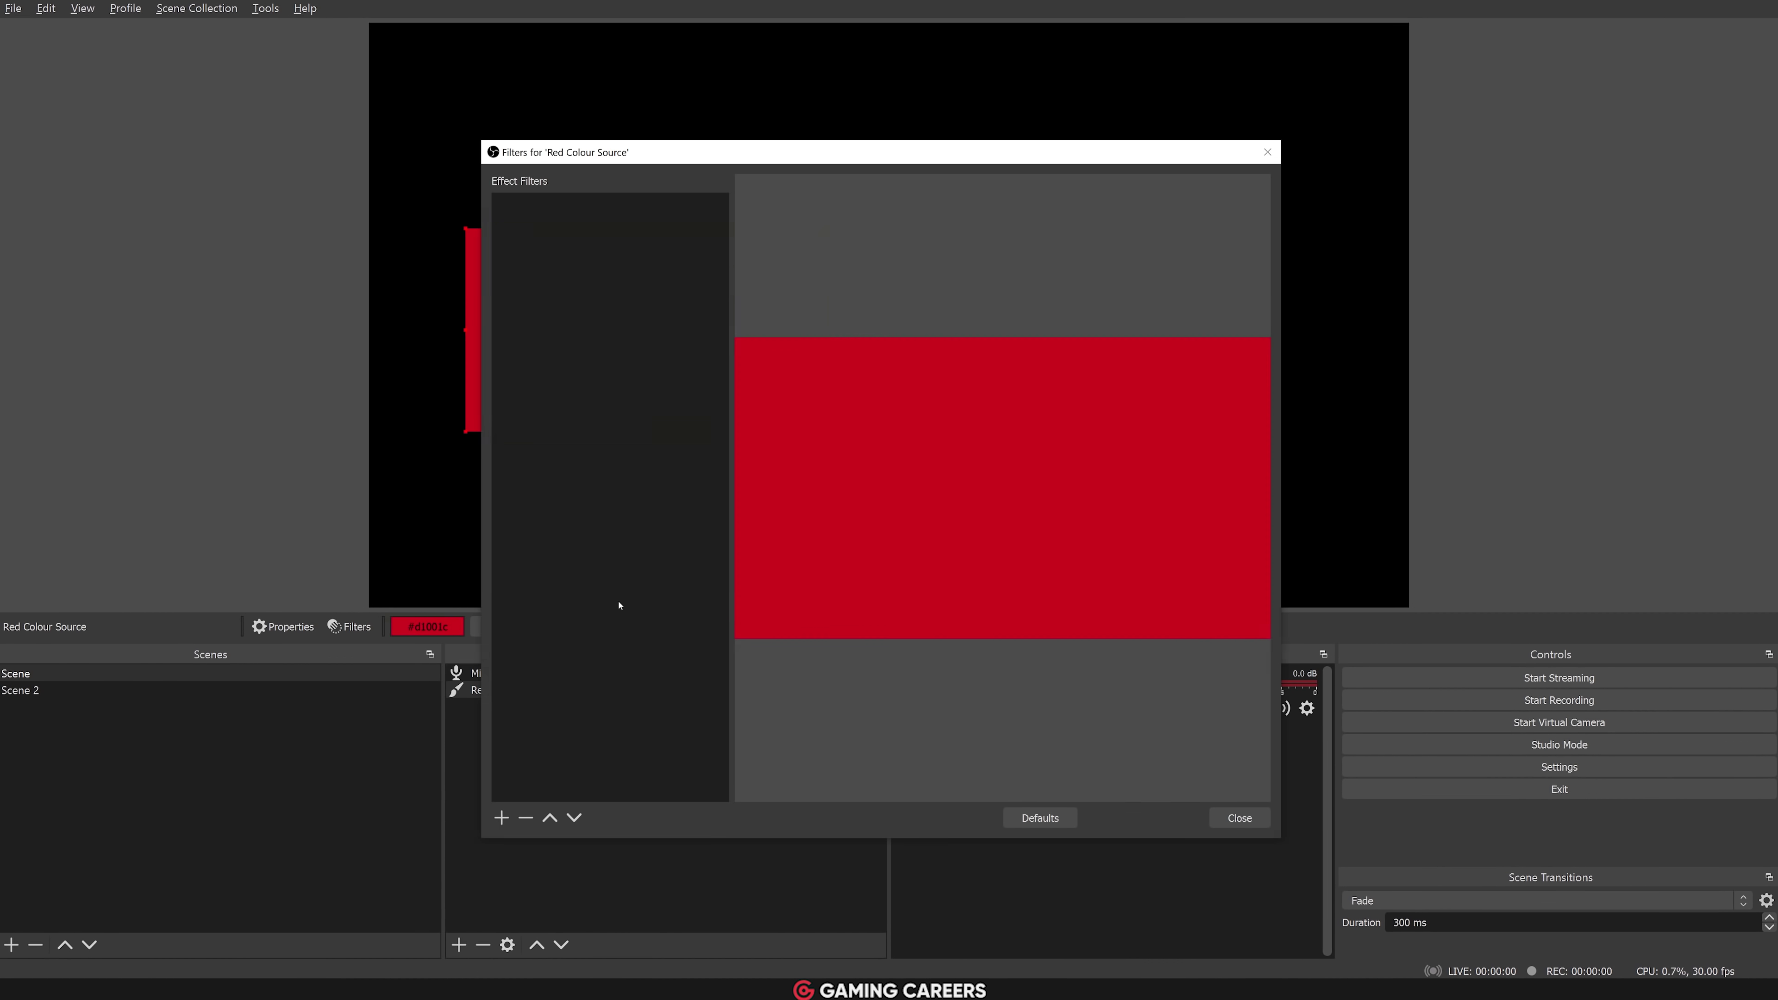
Step: Add a Colour Correction filter to Red Colour Source and shift its hue to about 113, turning it blue
right_click(619, 605)
mouse_move(641, 615)
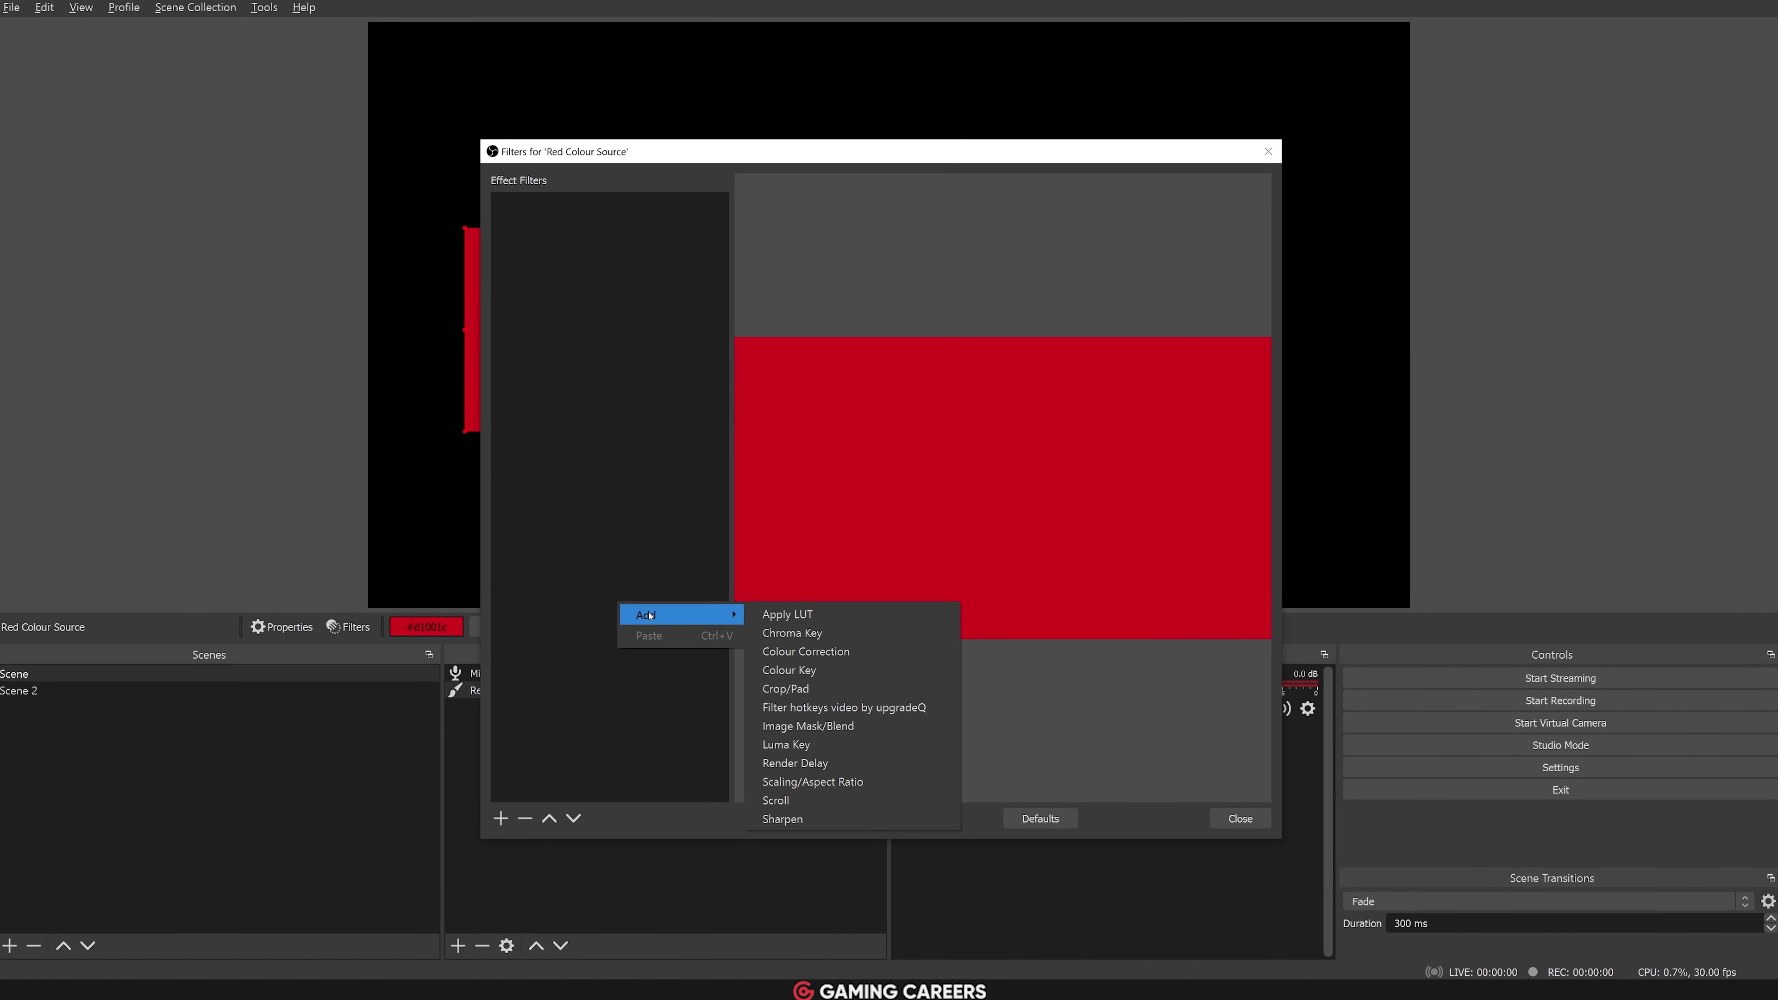
click(831, 652)
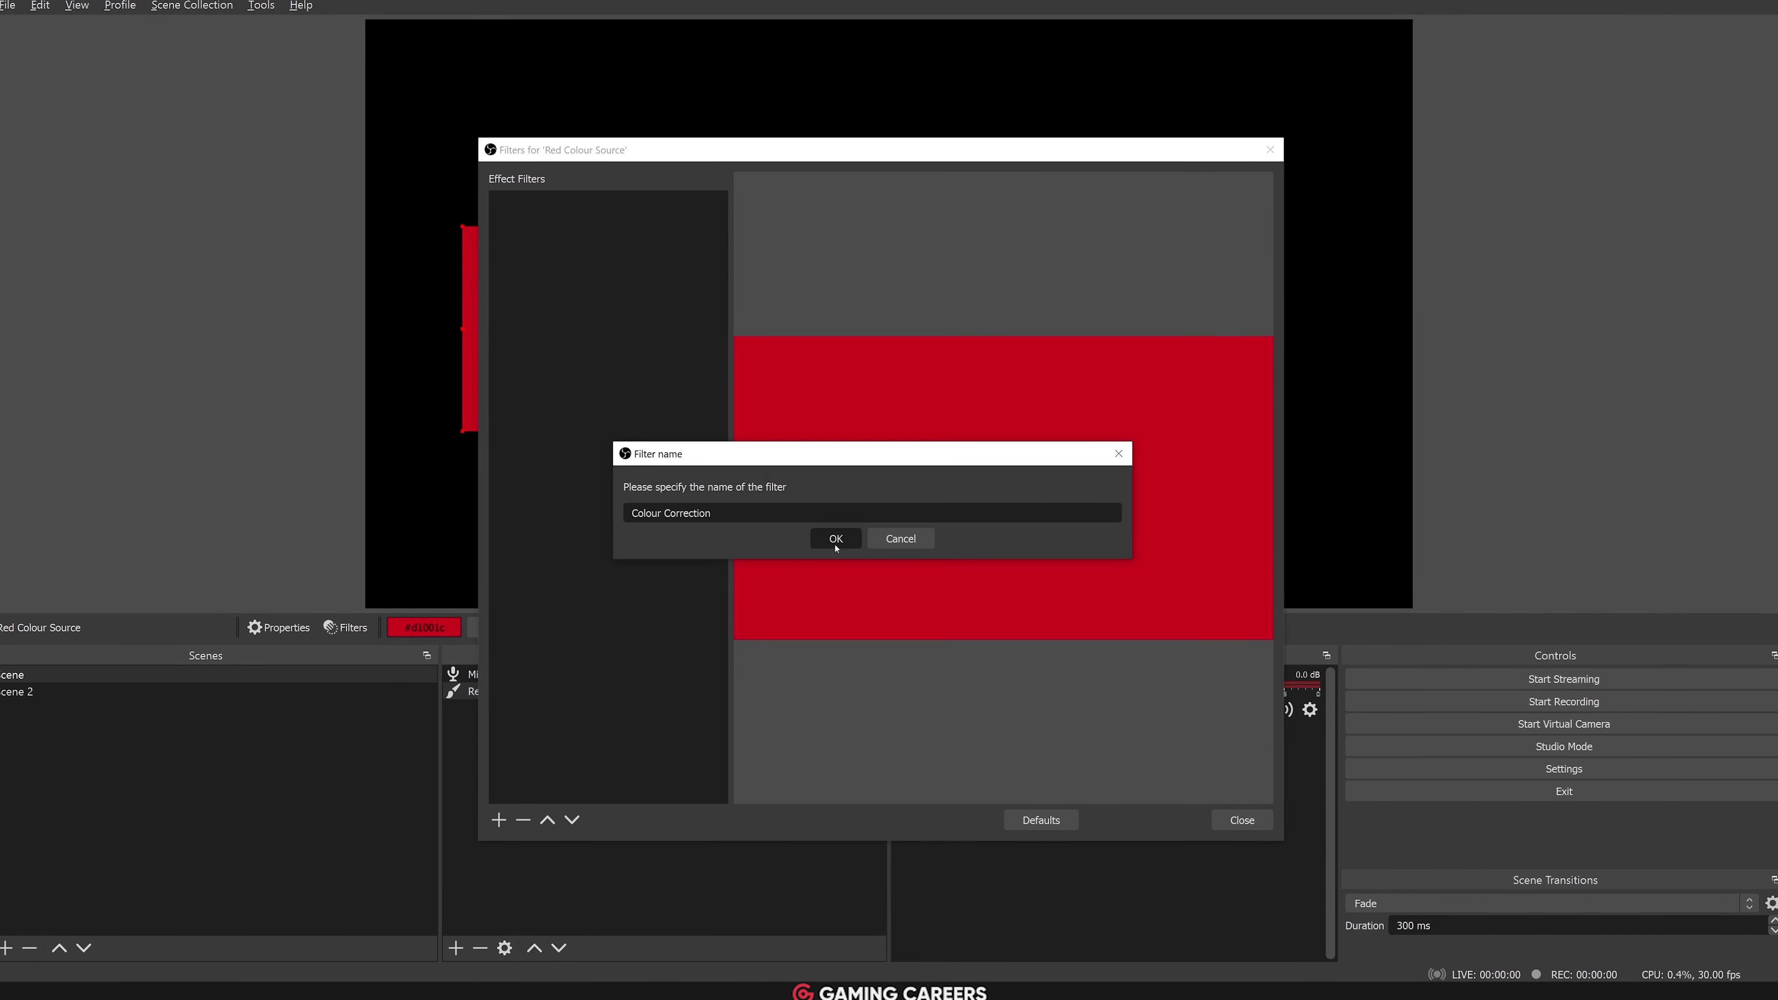
click(836, 539)
drag(1003, 690, 1124, 691)
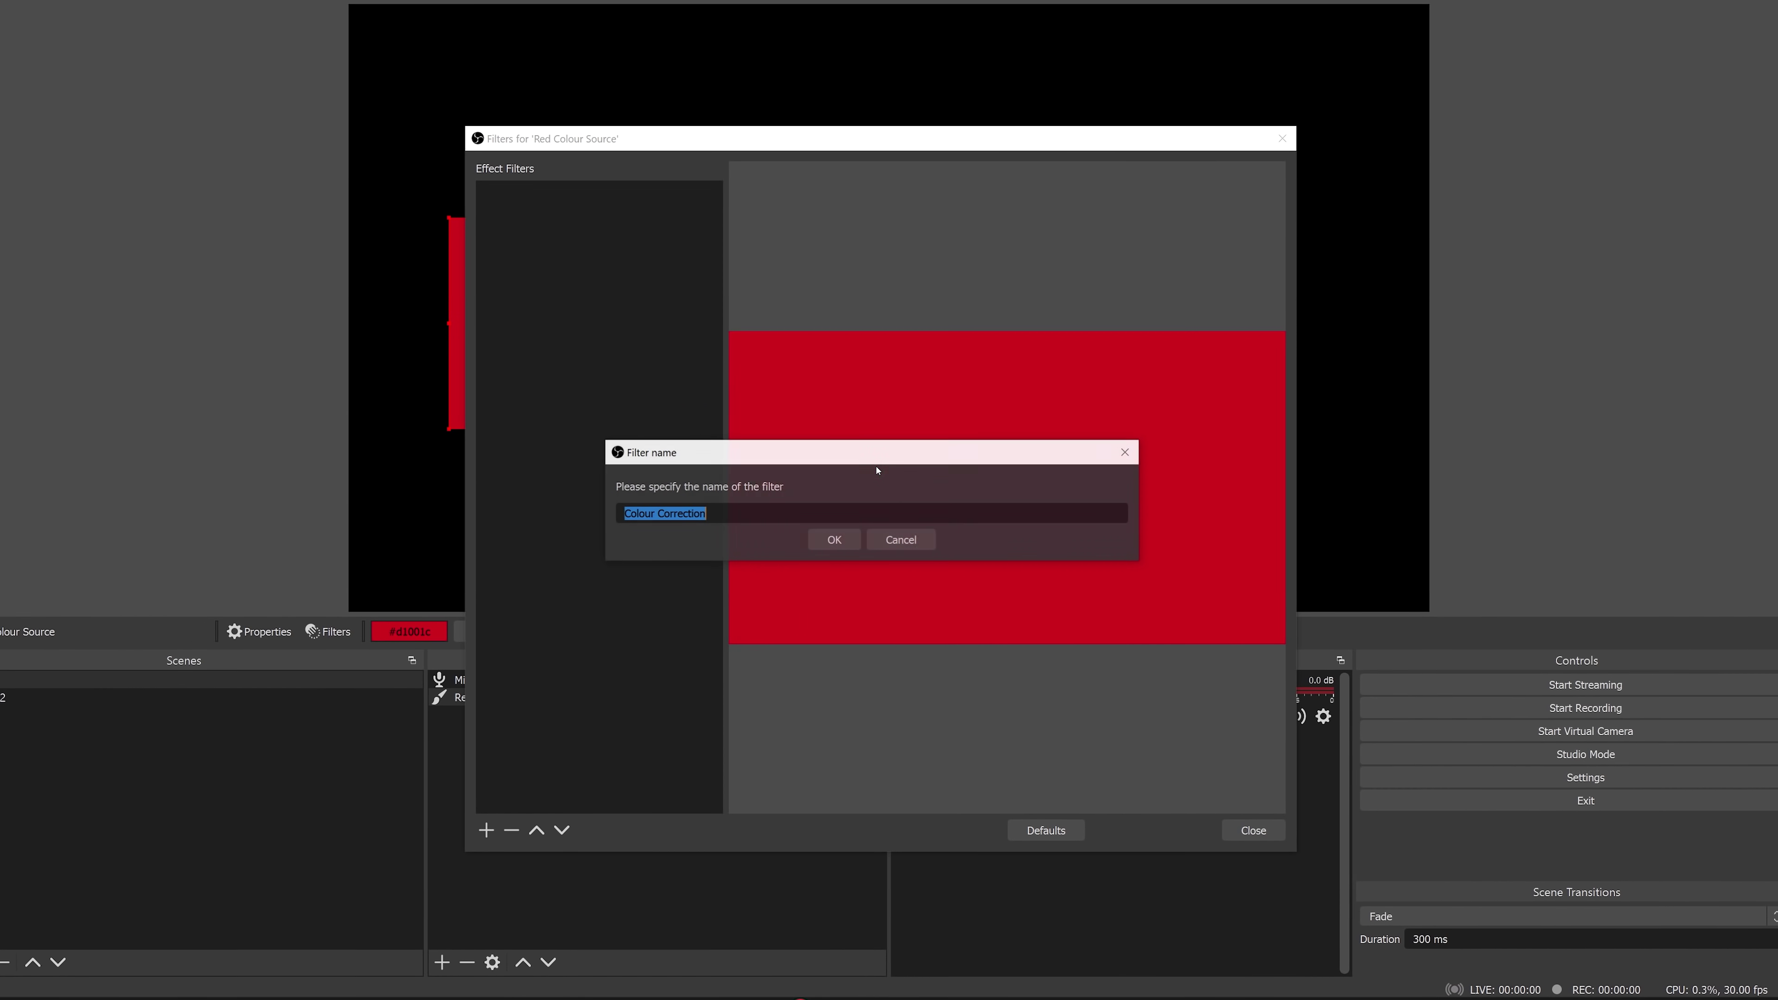
click(844, 543)
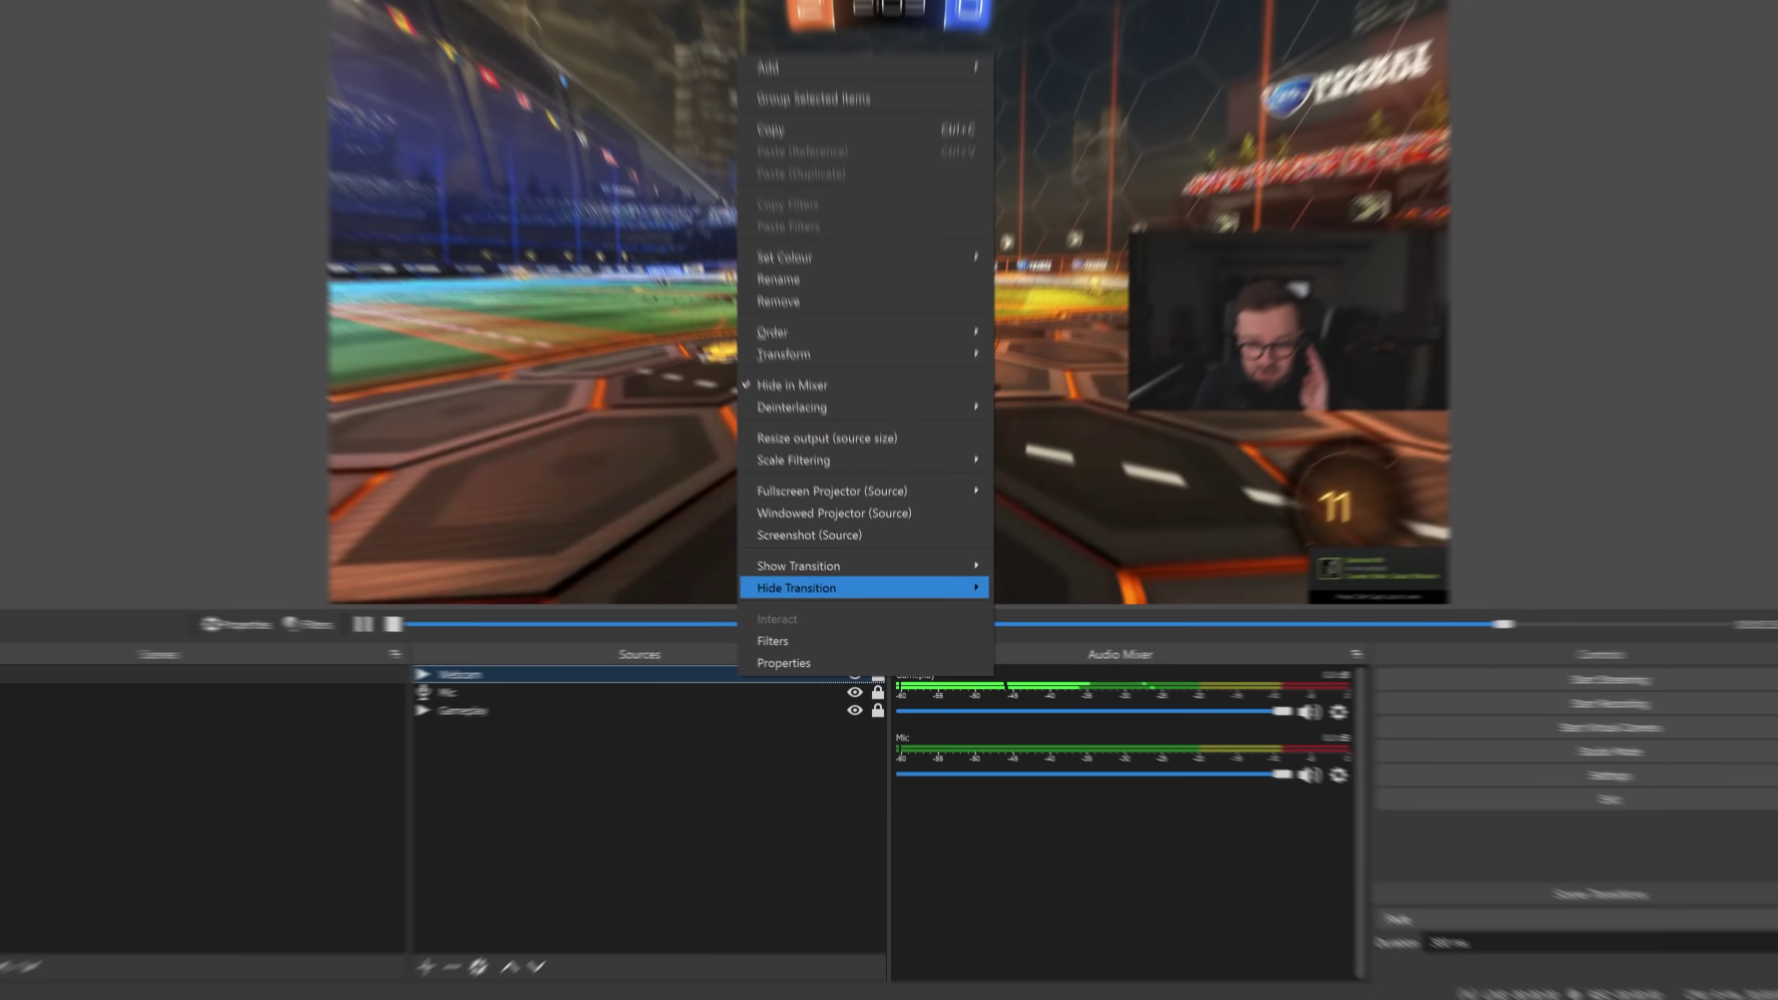
Step: Set the Webcam's show transition to Swipe
mouse_move(945, 566)
click(1084, 580)
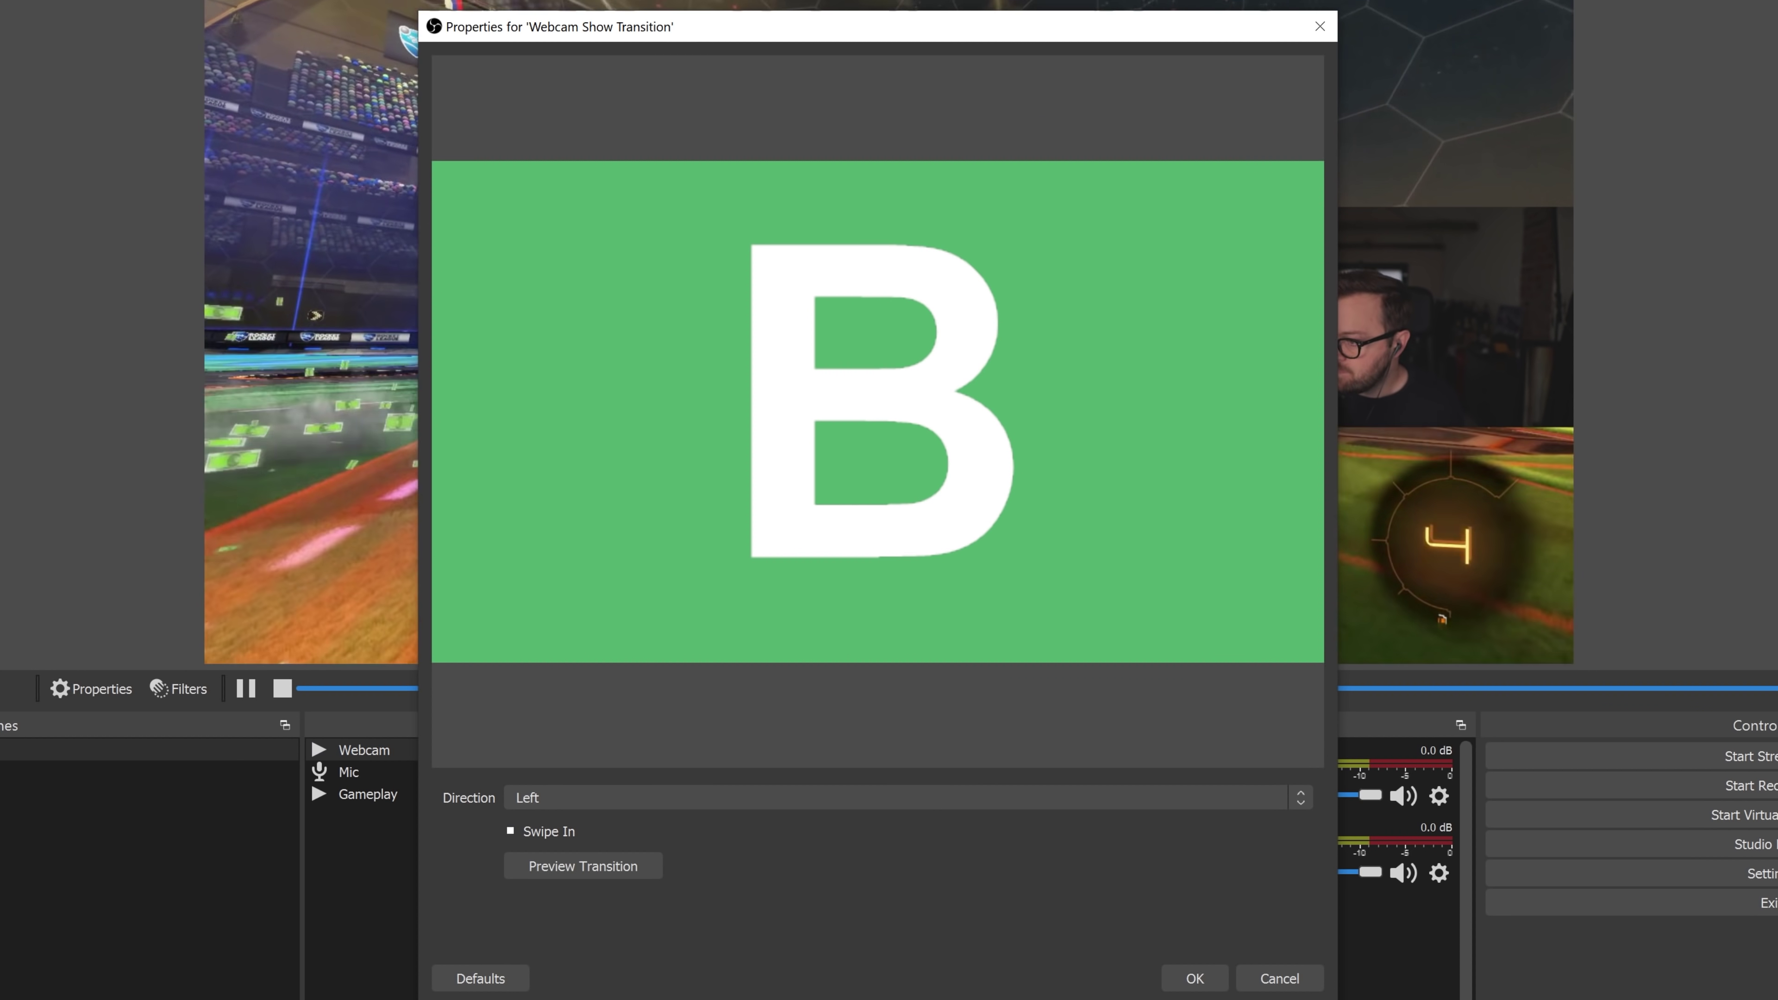
key(Return)
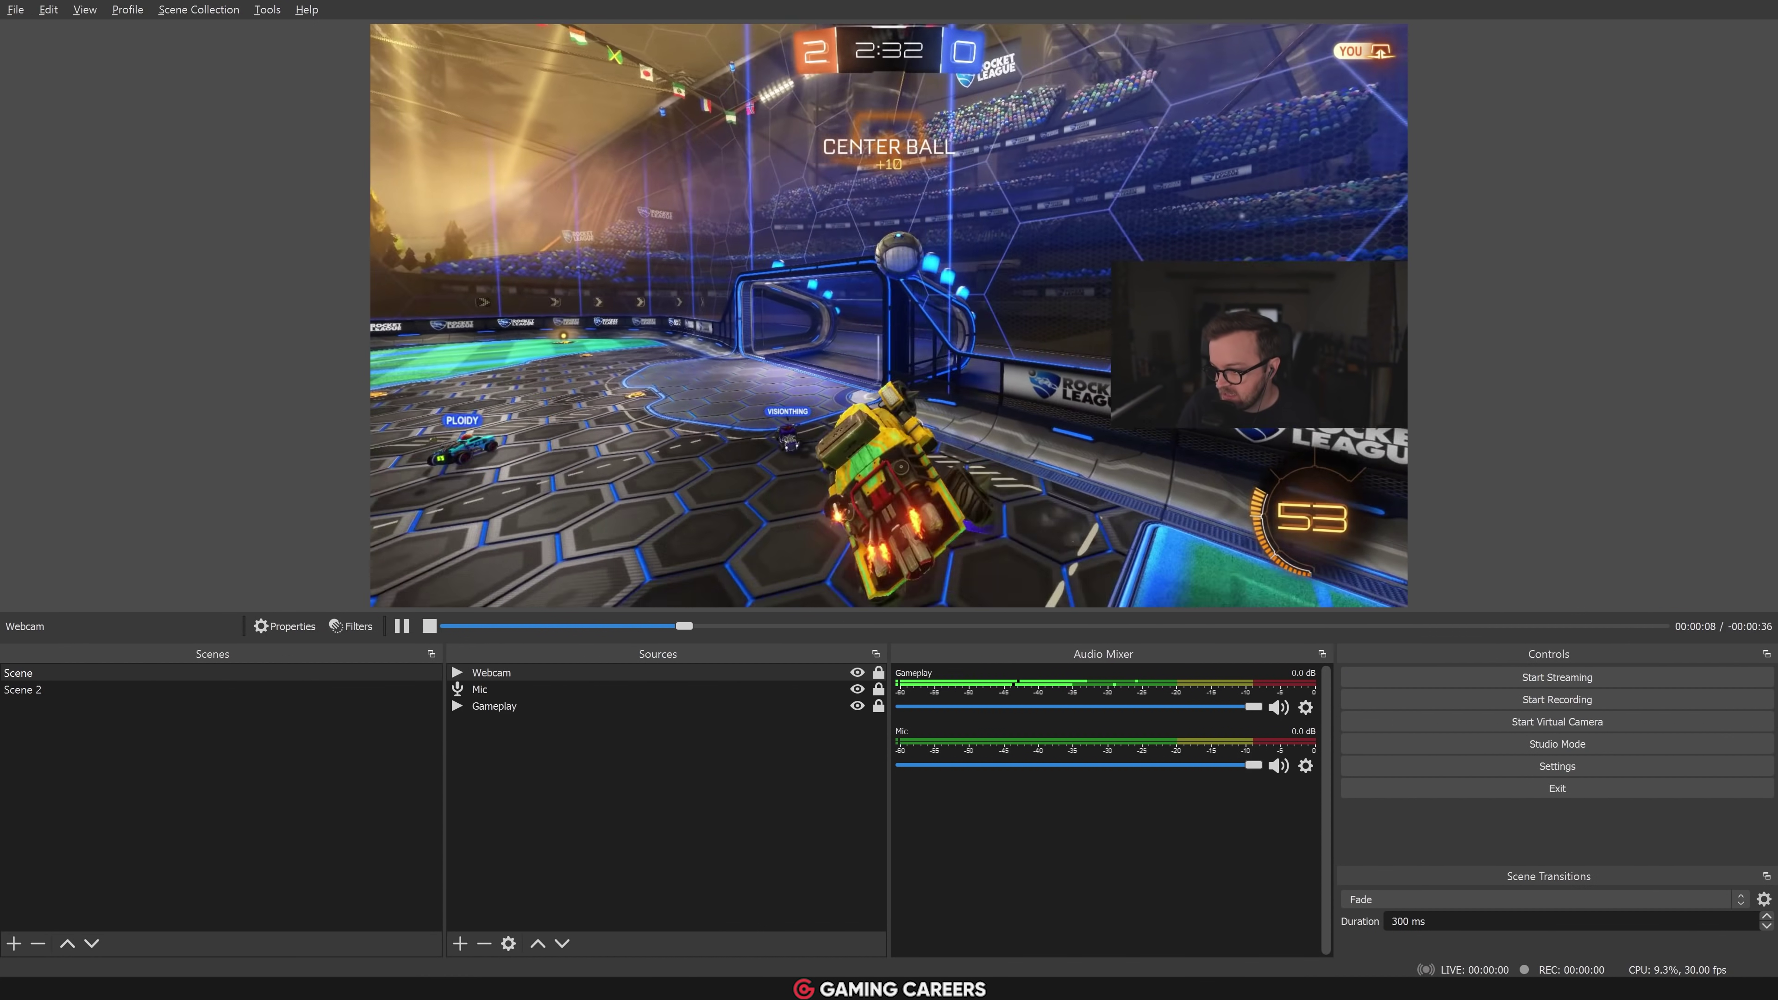
Step: Change the Webcam's show transition to a Luma Wipe using the Burst pattern
right_click(703, 673)
mouse_move(840, 564)
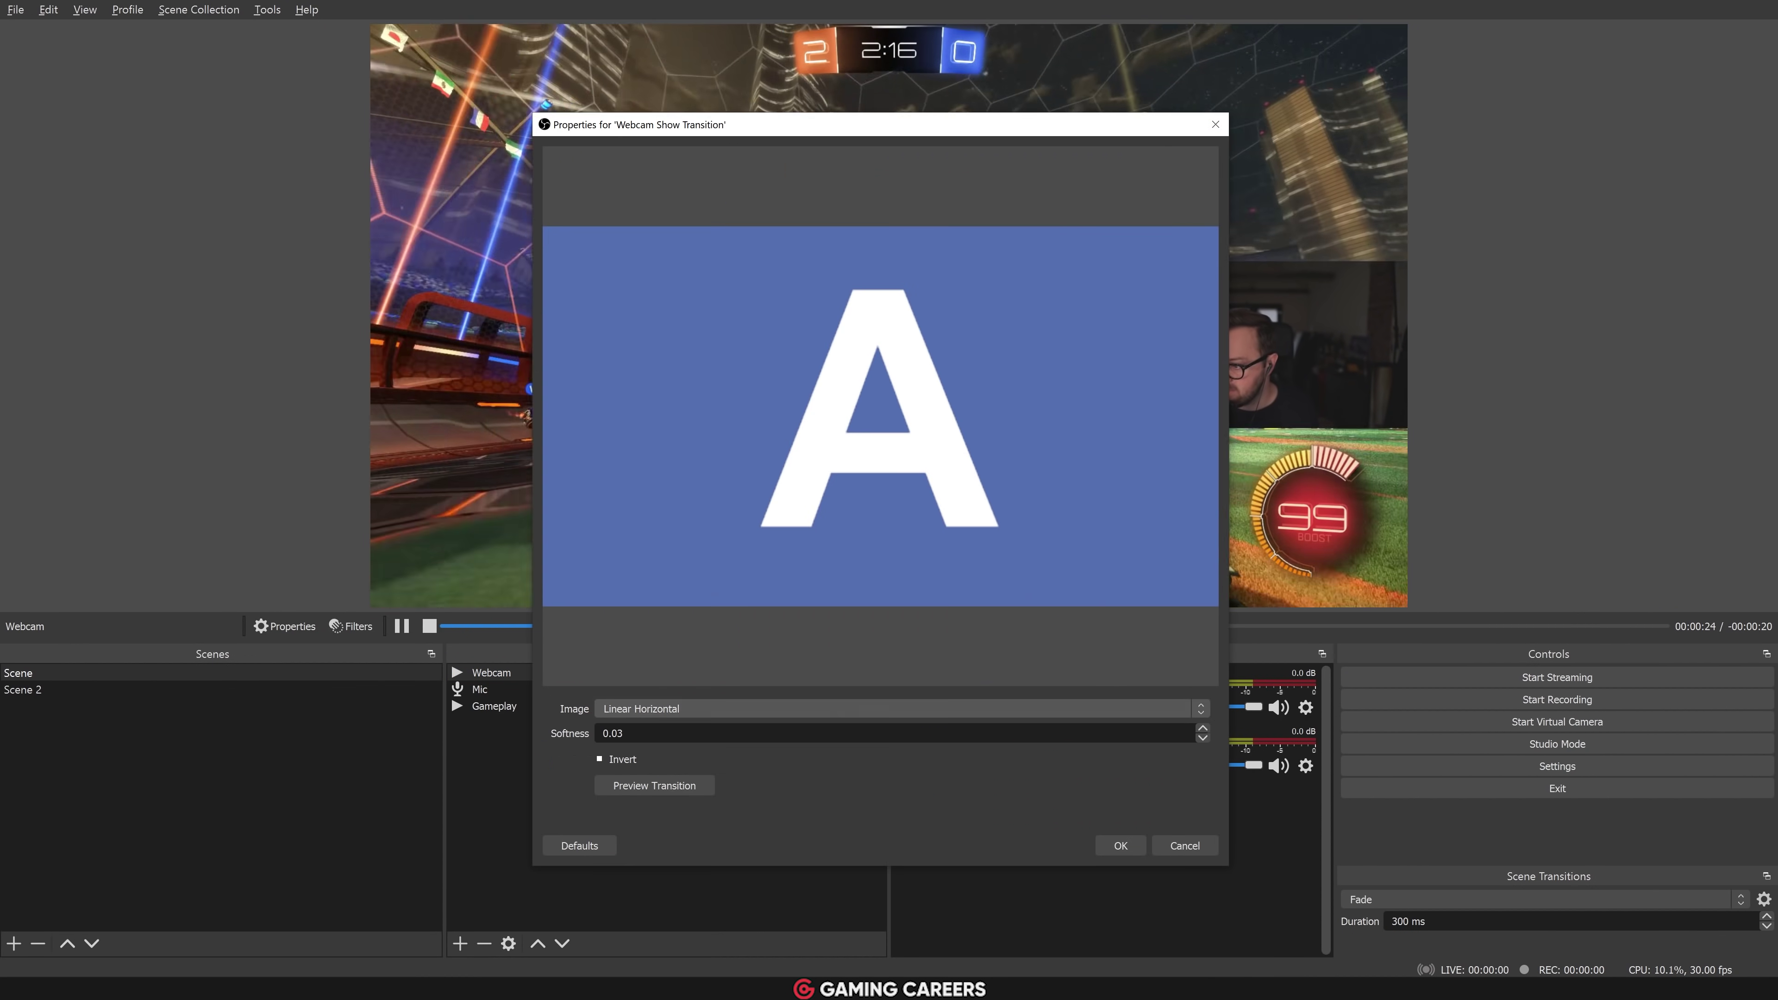
click(896, 709)
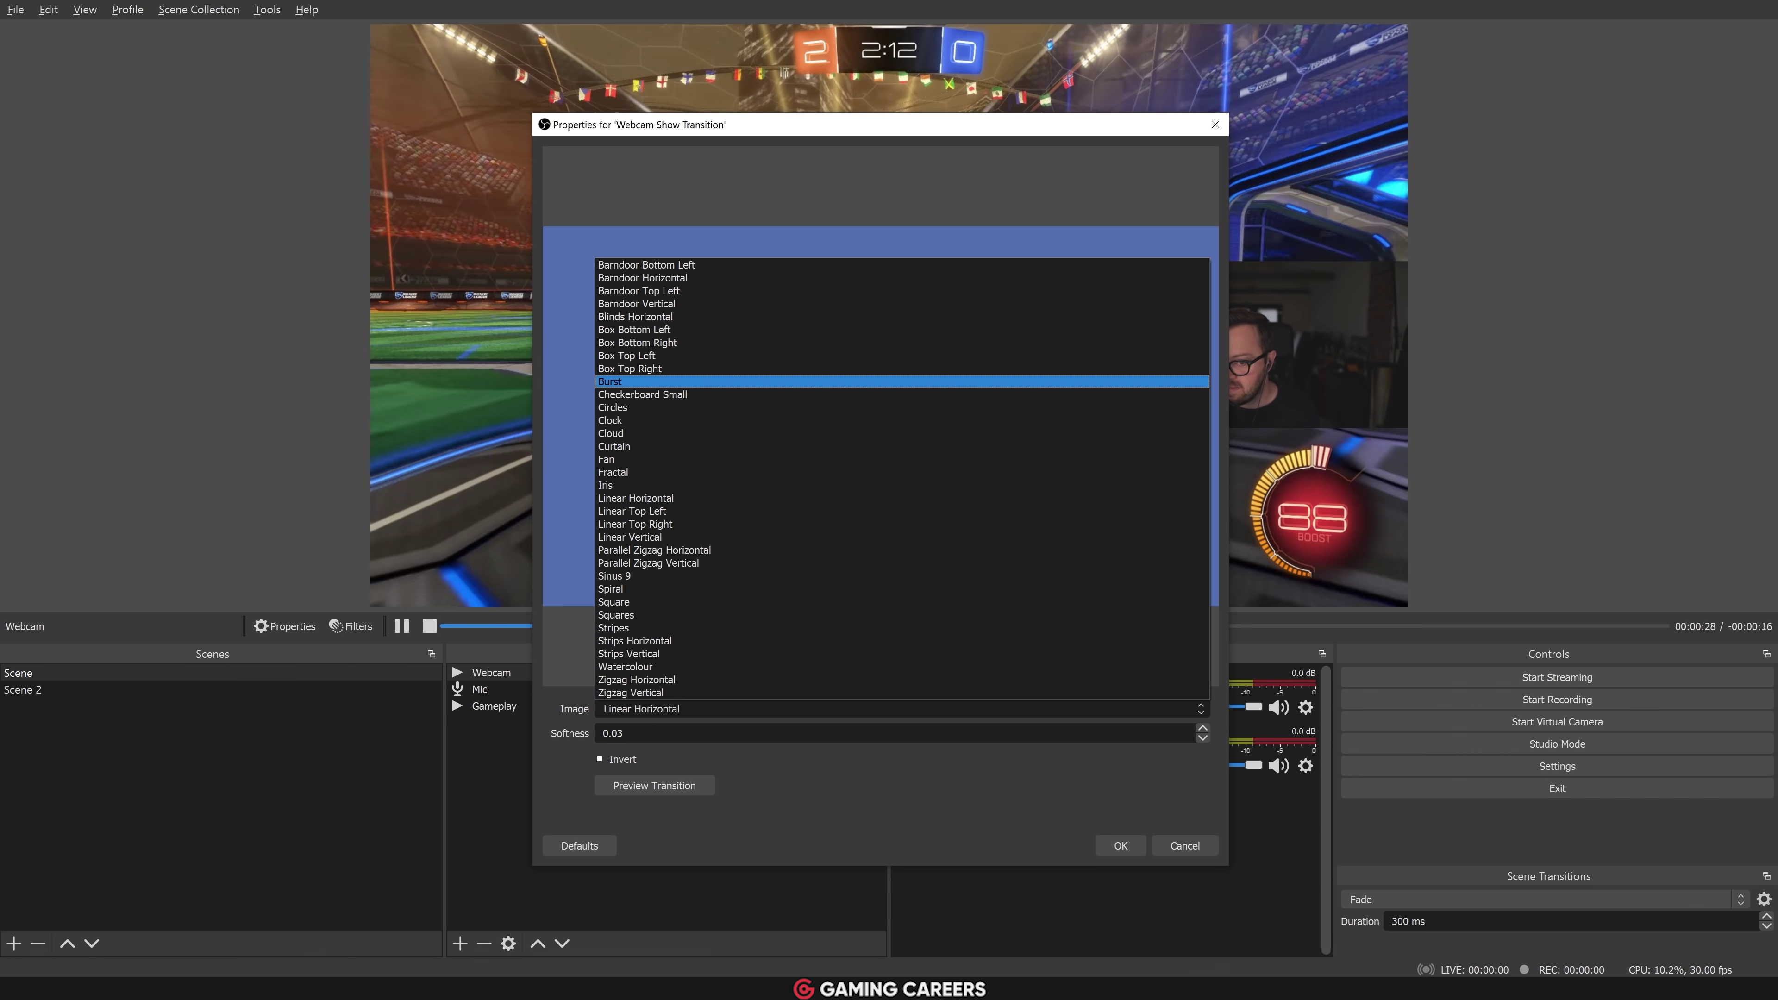
click(630, 381)
click(1120, 845)
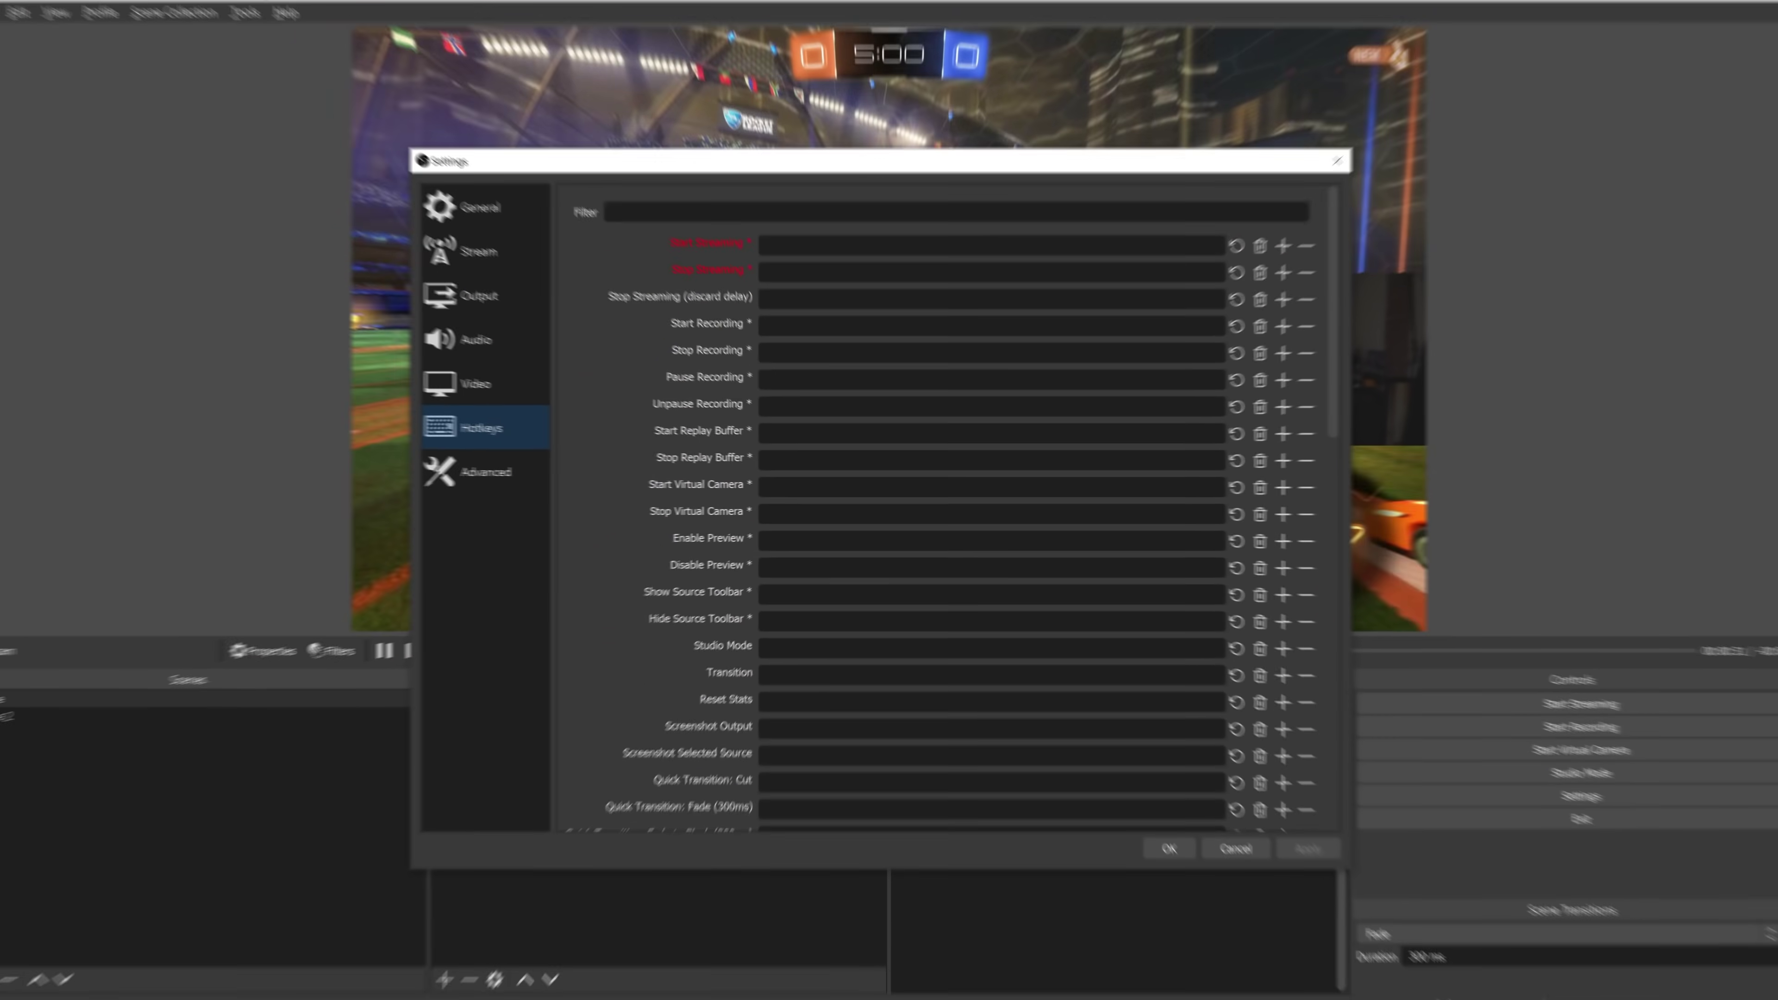
Step: Scroll down to the Logo source in the main scene
scroll(840, 526, down, 7)
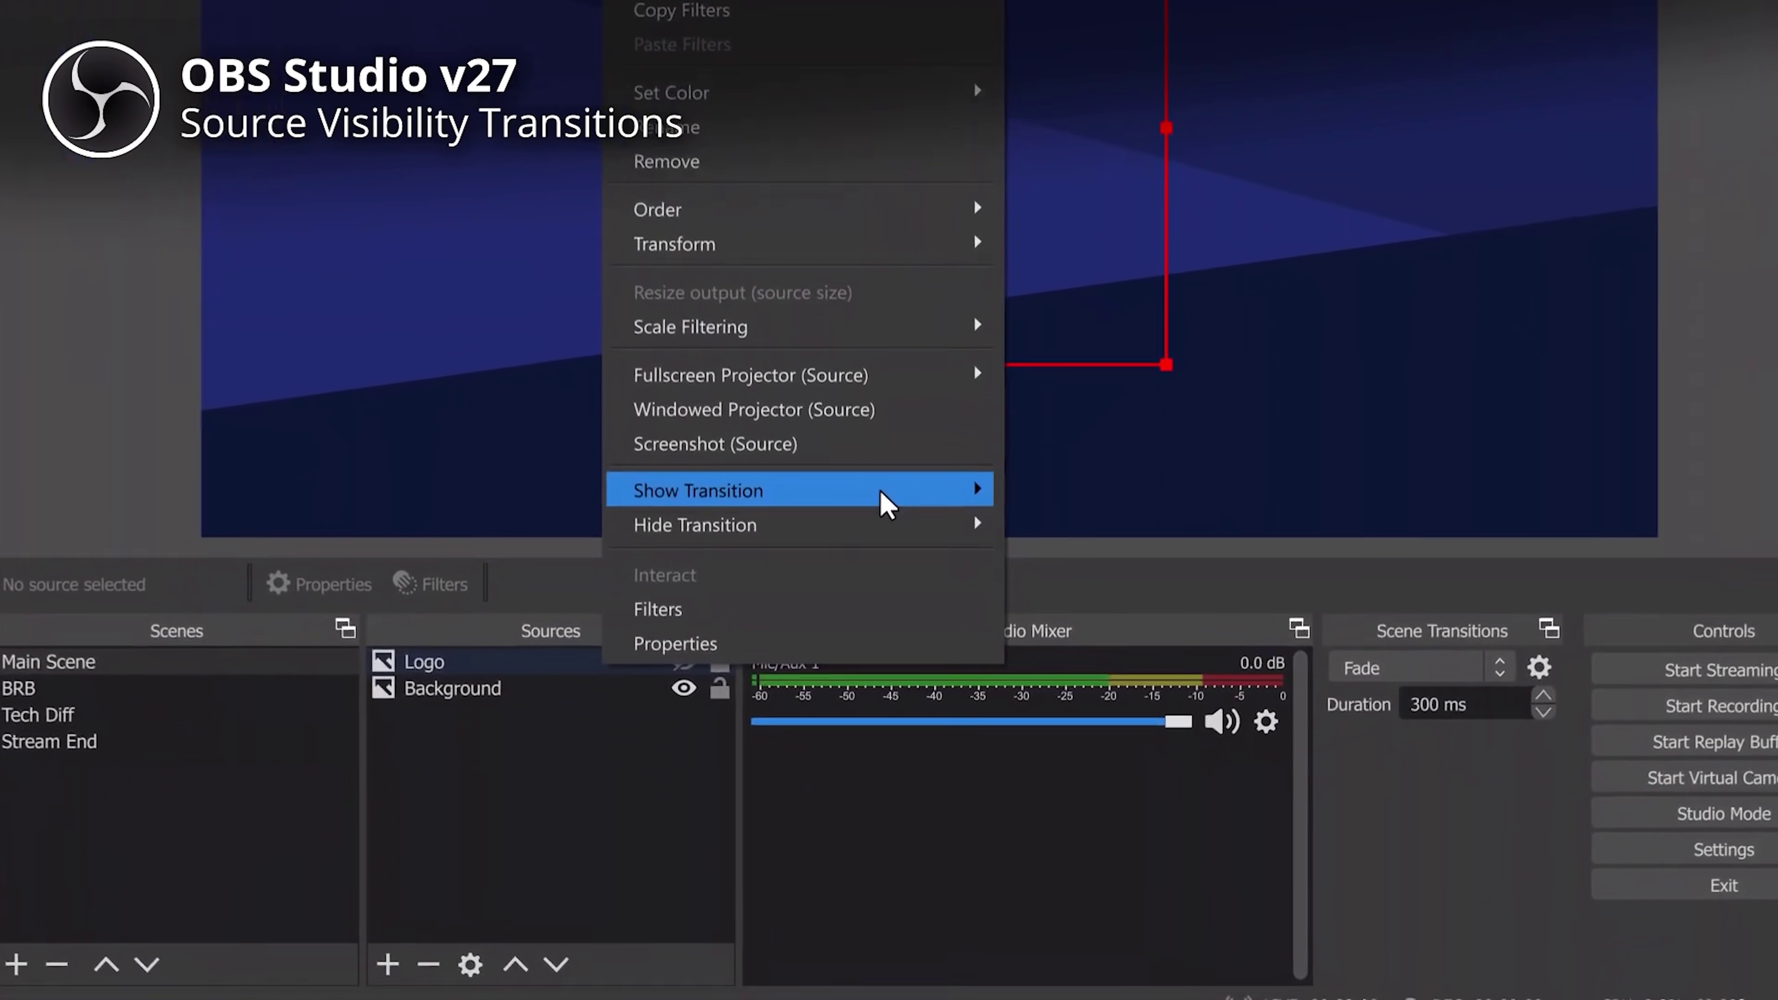
Step: Set the Logo's show transition to Slide and preview it
mouse_move(888, 511)
click(1120, 639)
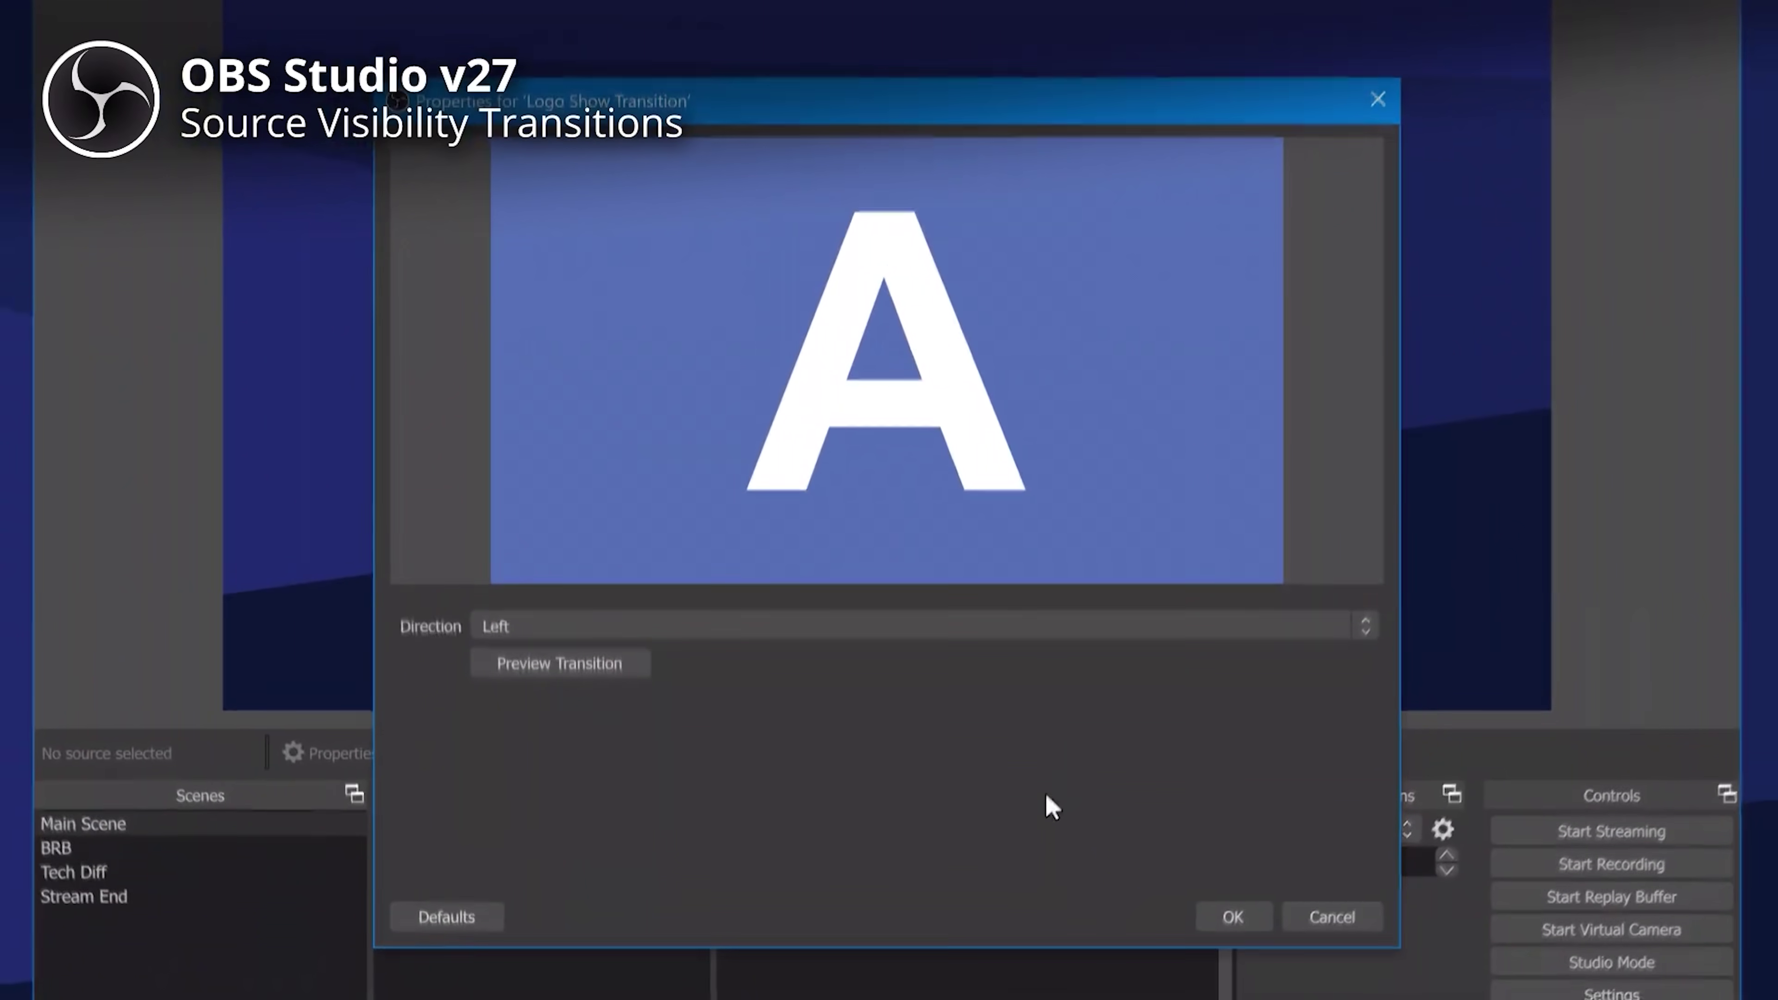
click(564, 652)
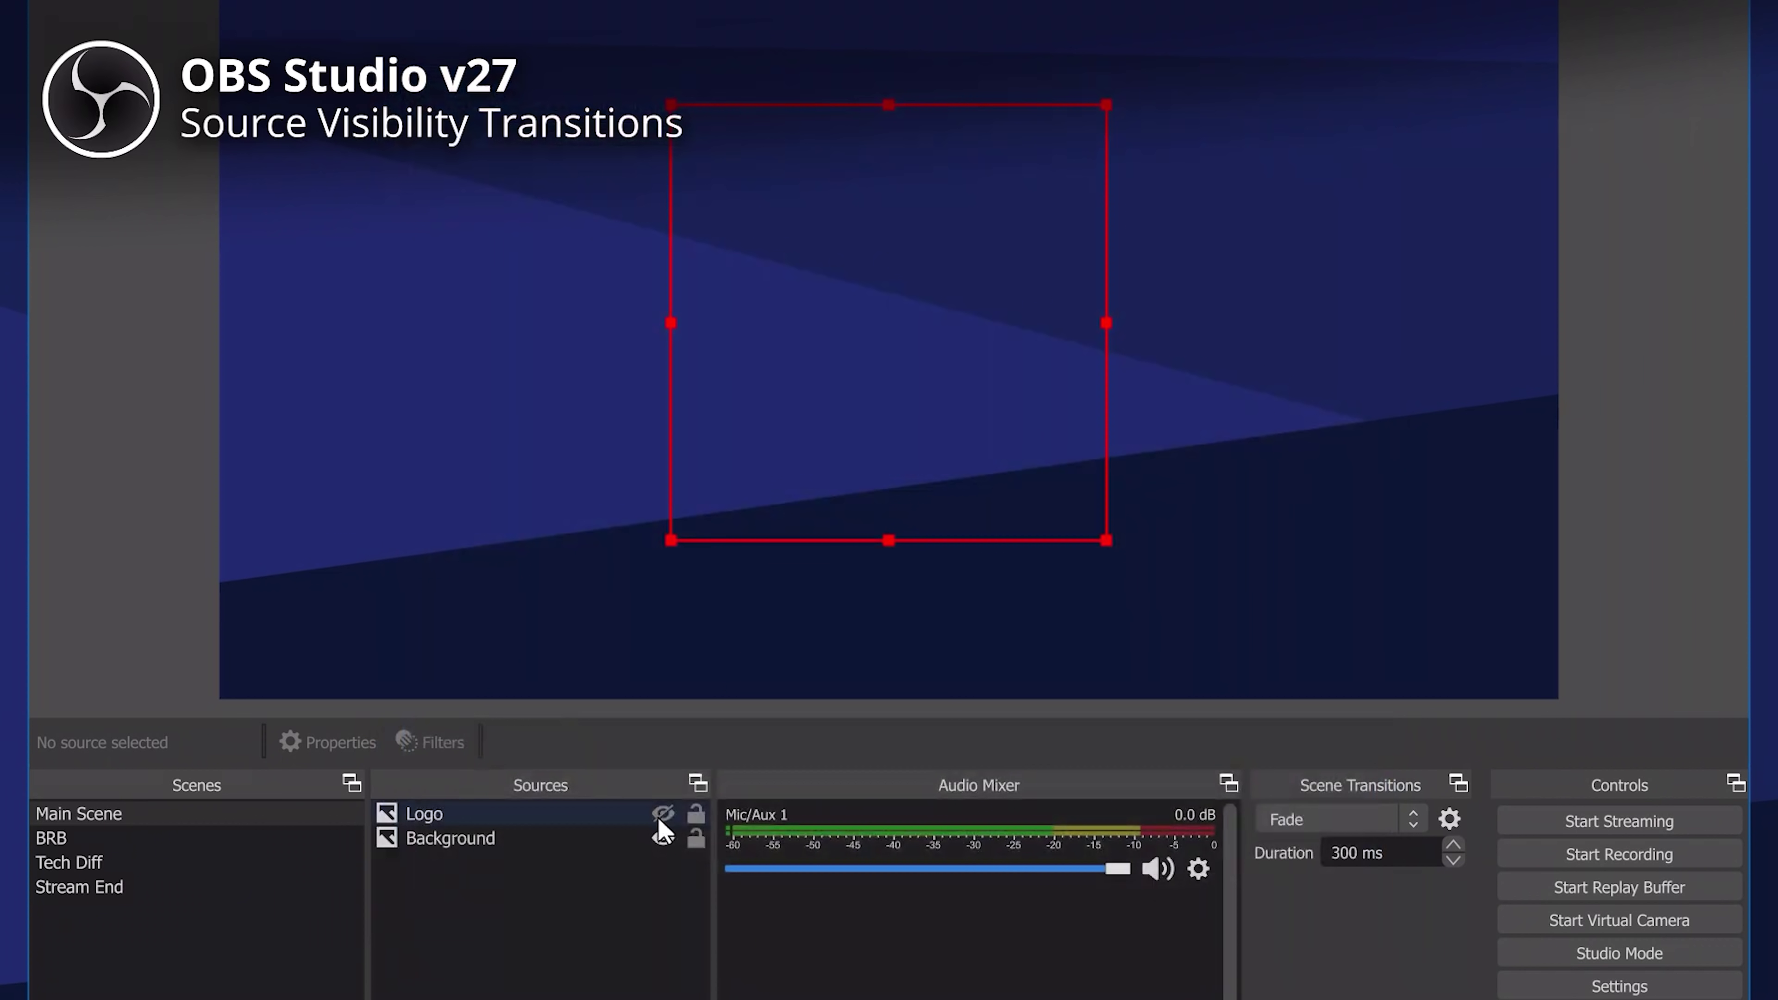
Step: Reveal the Logo, view the Transition multi action, and switch to Chat/Intermission with F13
click(660, 814)
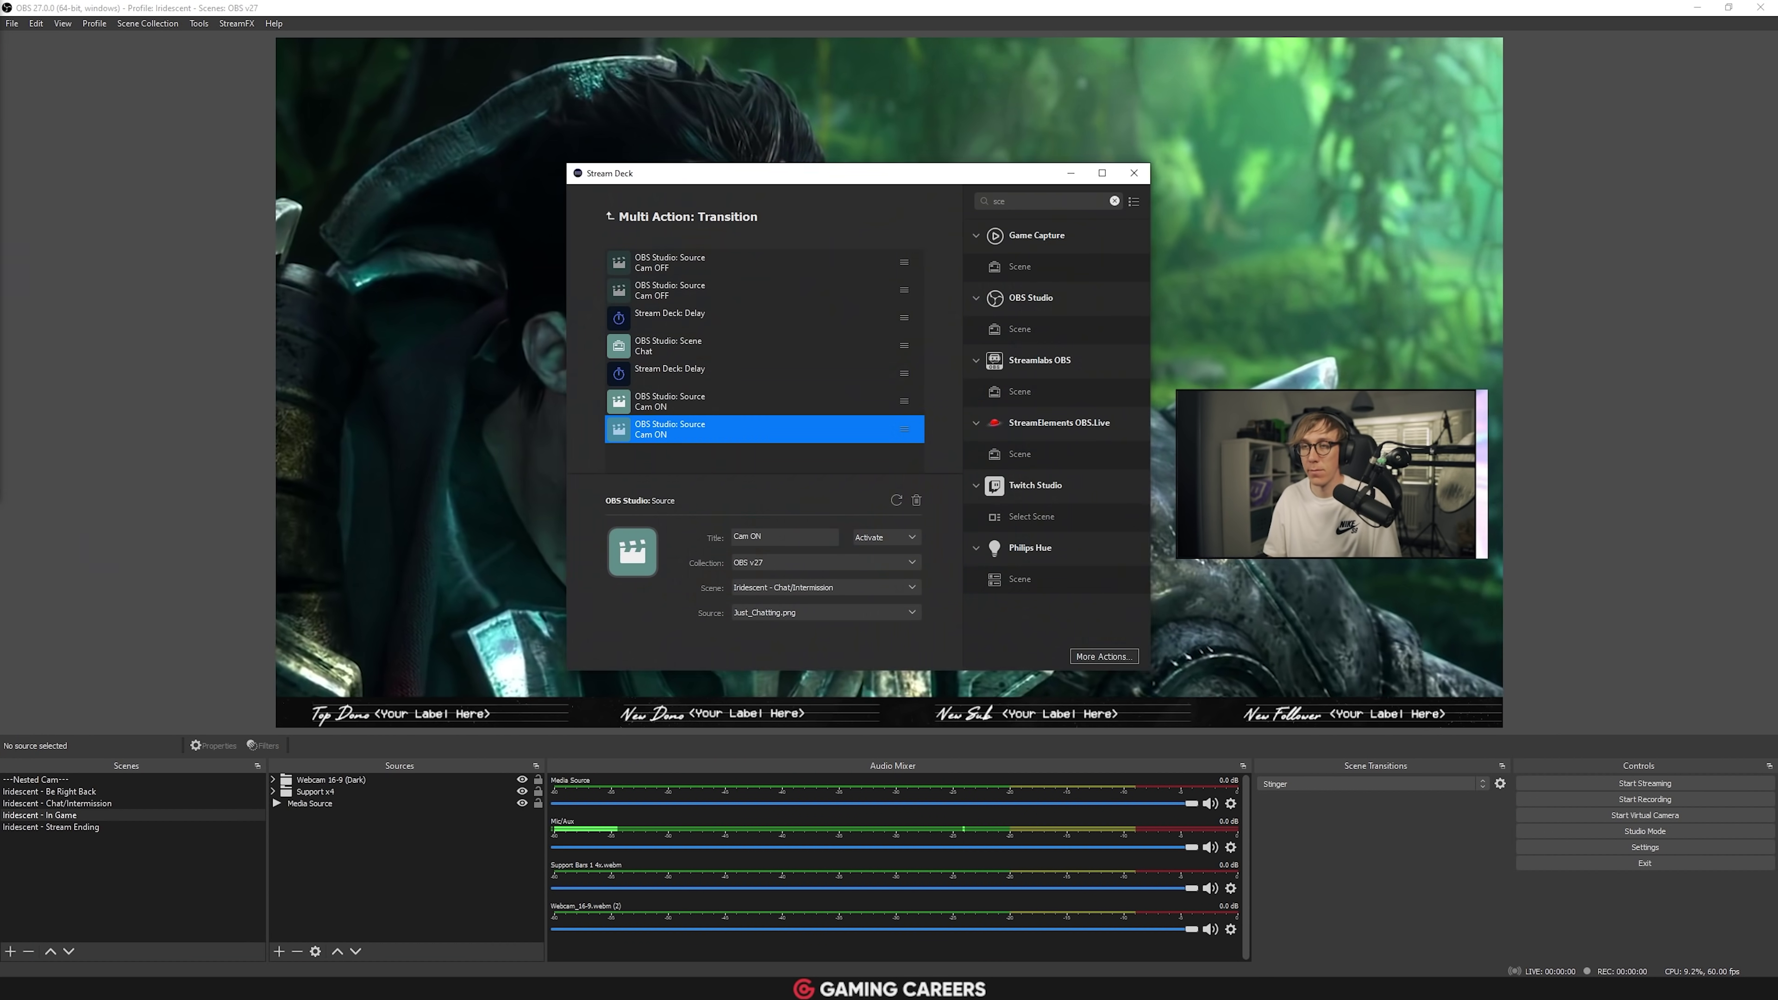
click(728, 464)
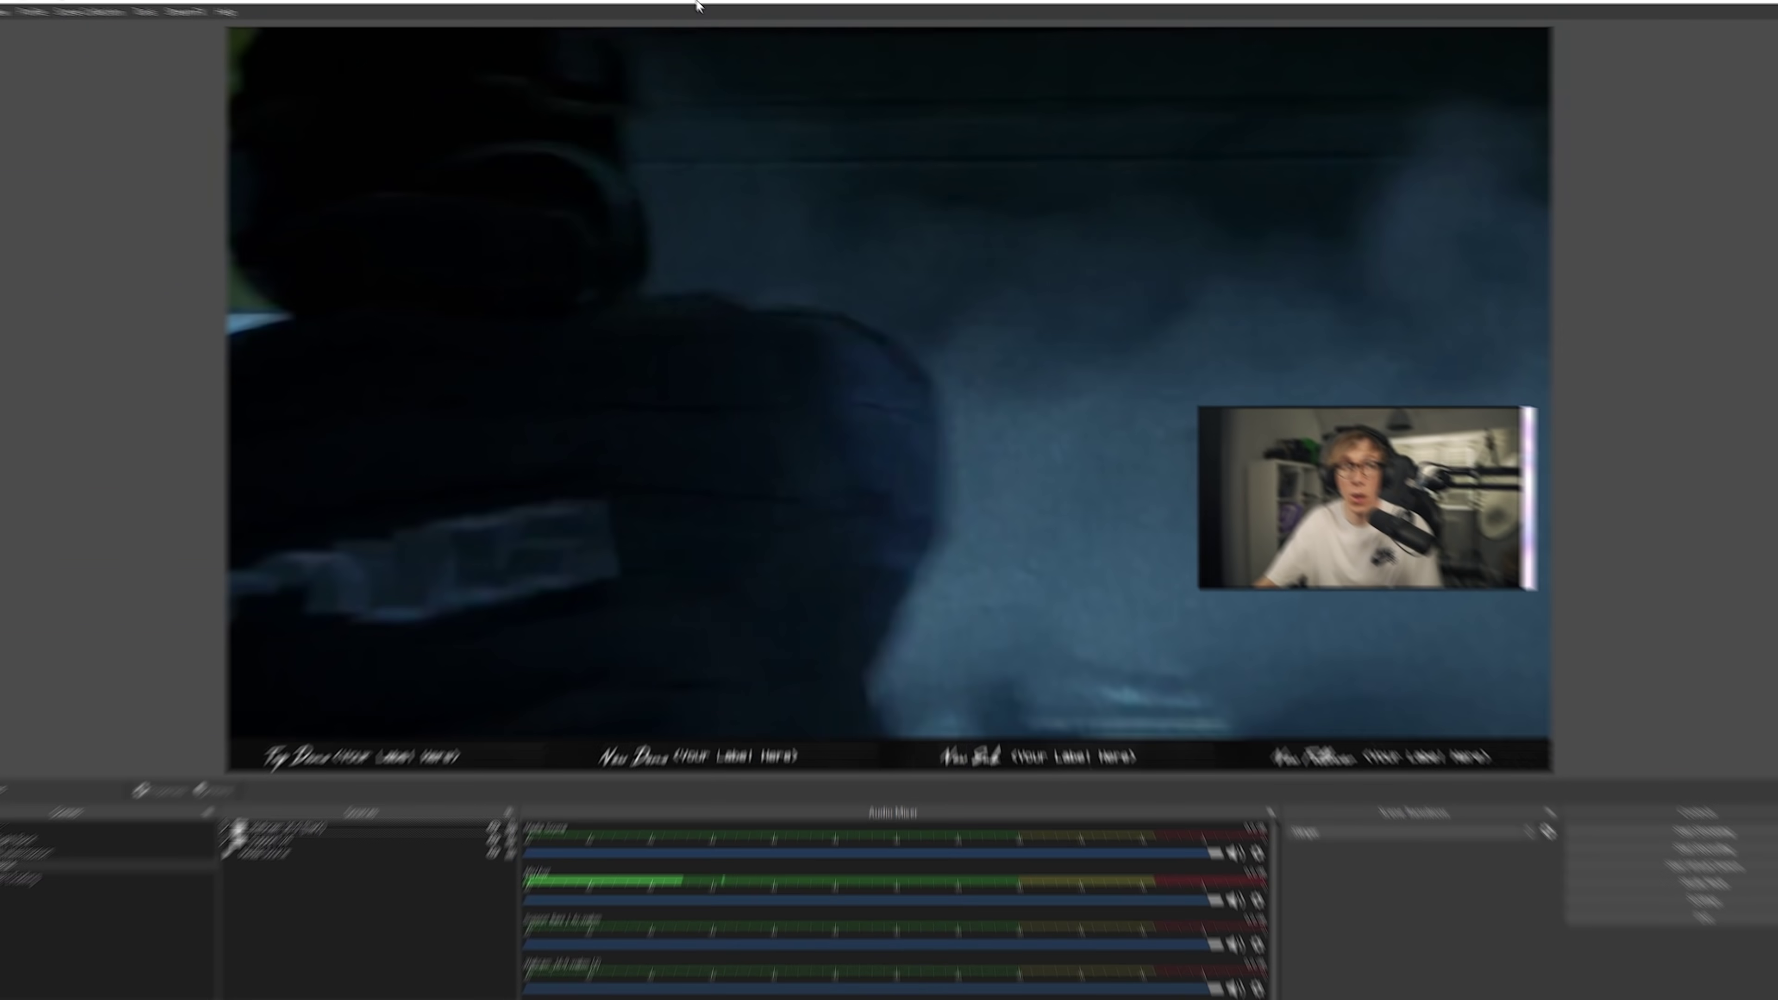
key(F13)
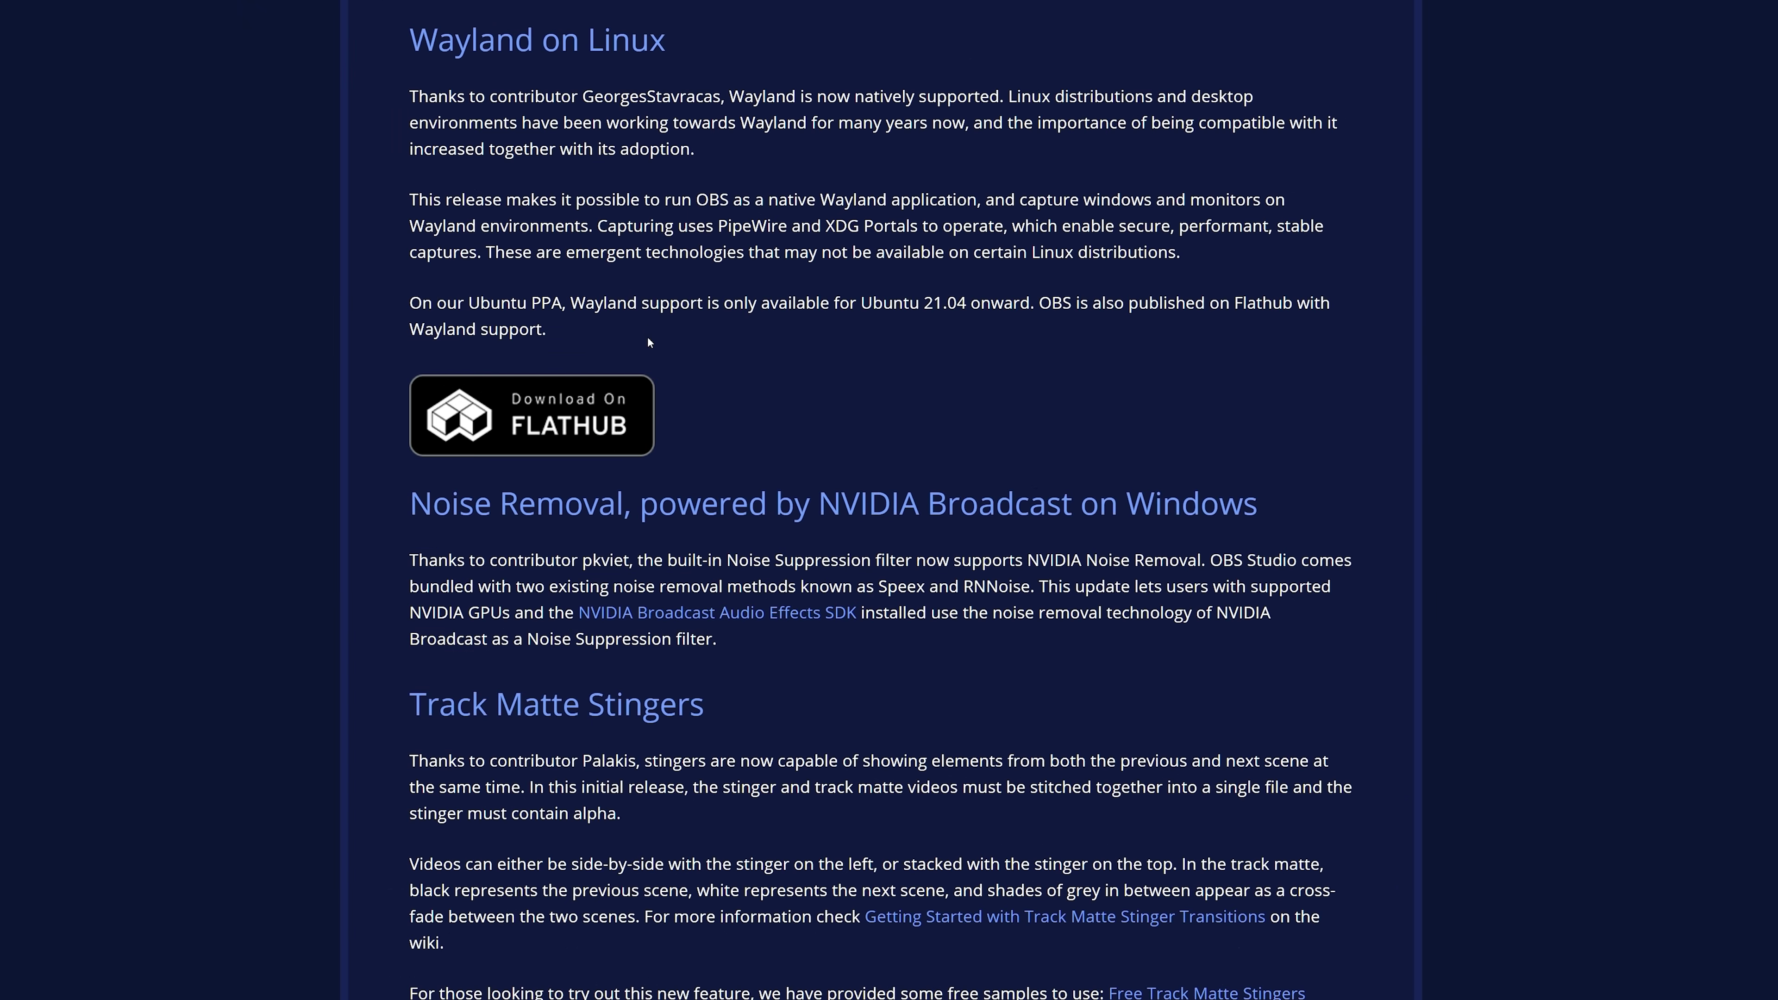
Step: Get the NVIDIA Broadcast download, then add Noise Suppression to the Mic using NVIDIA Noise Removal
click(683, 623)
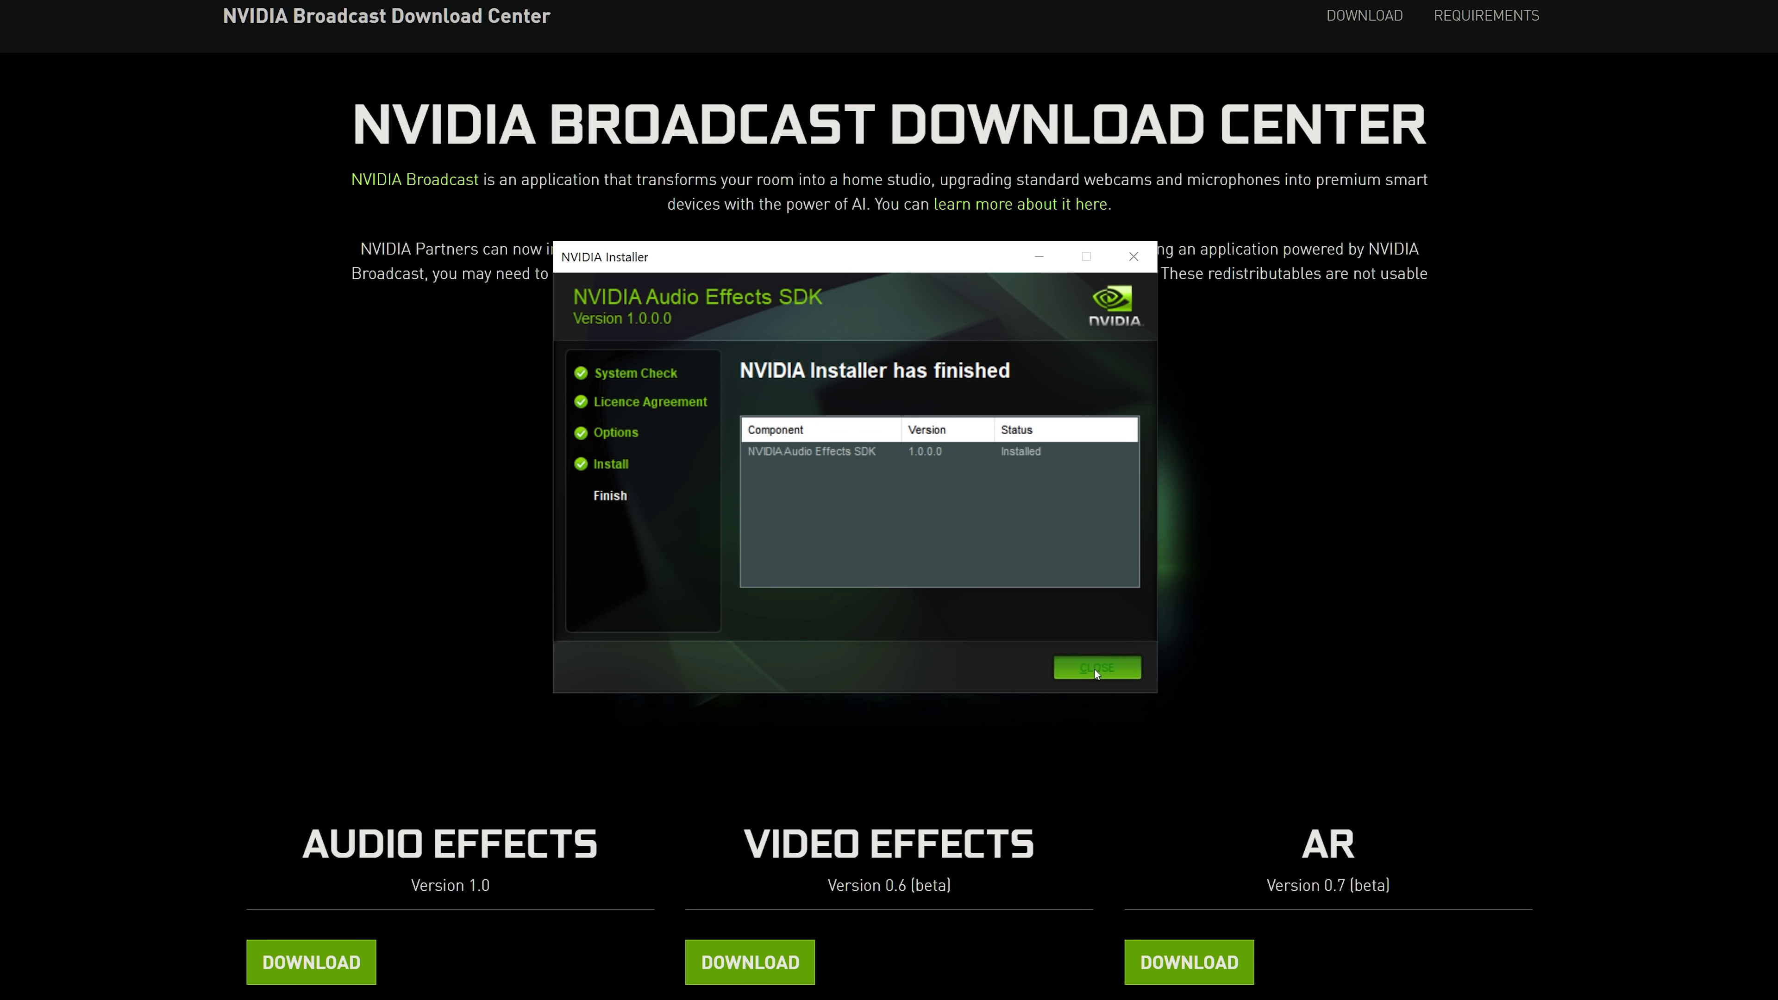
click(1096, 667)
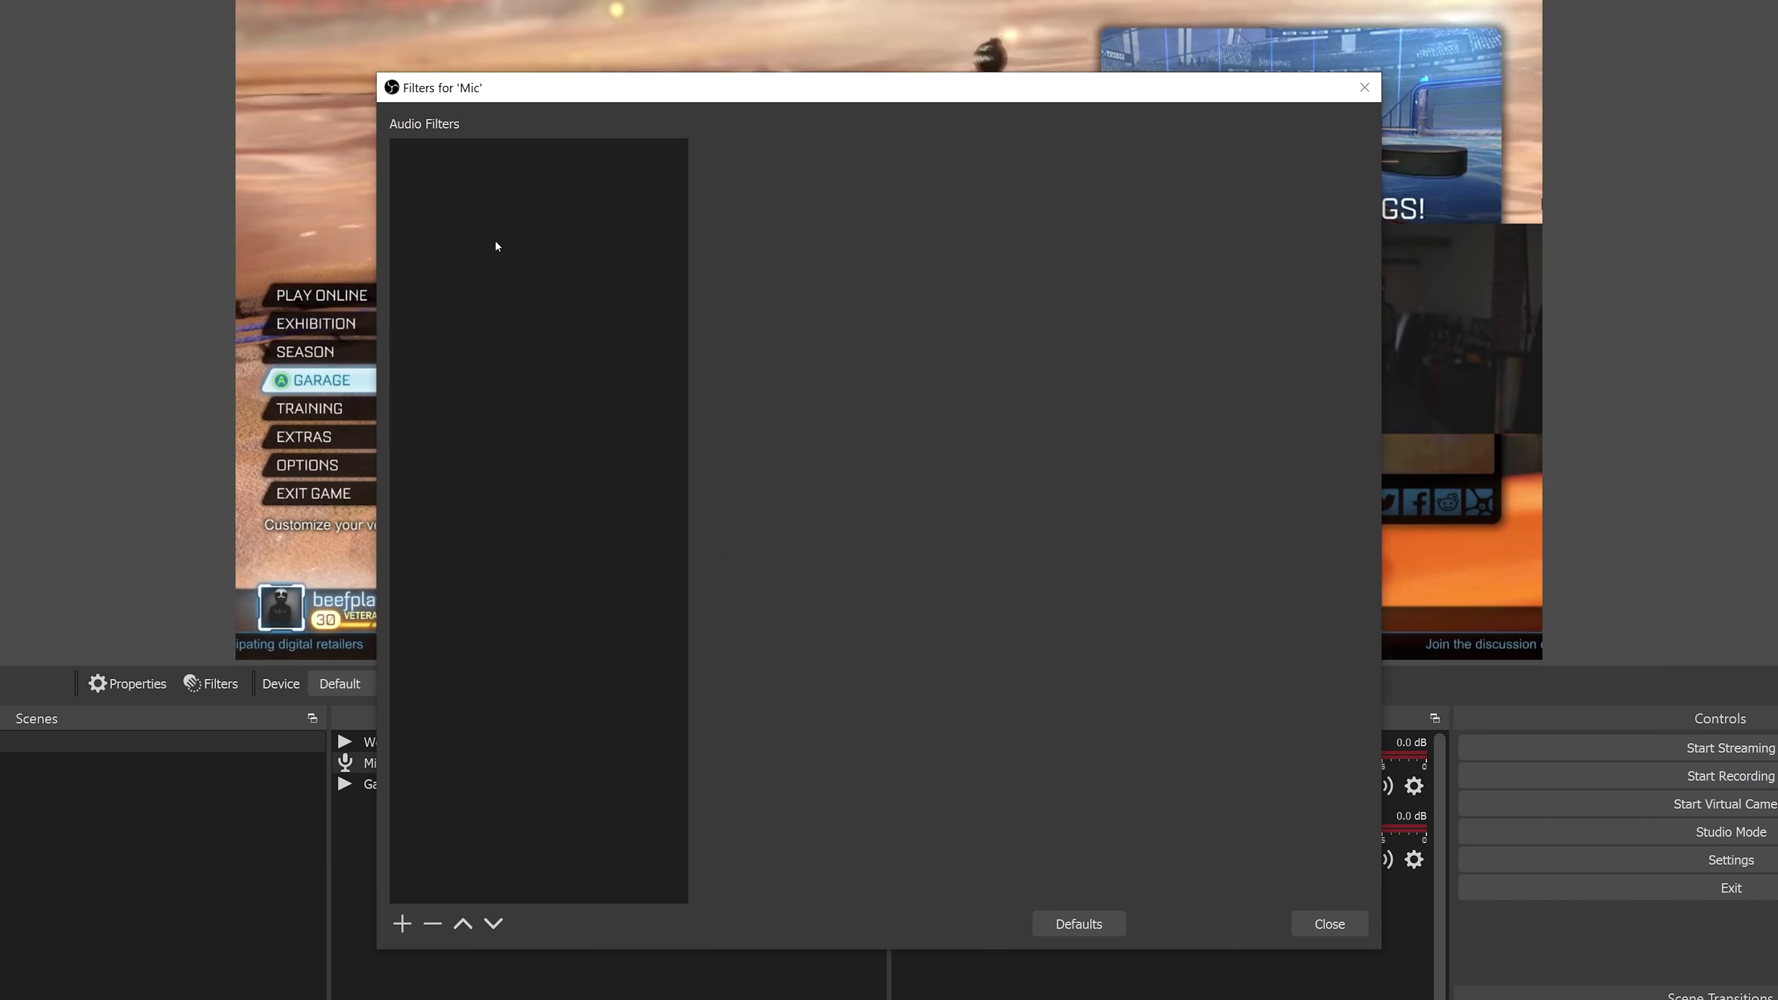
right_click(496, 246)
mouse_move(575, 257)
click(734, 397)
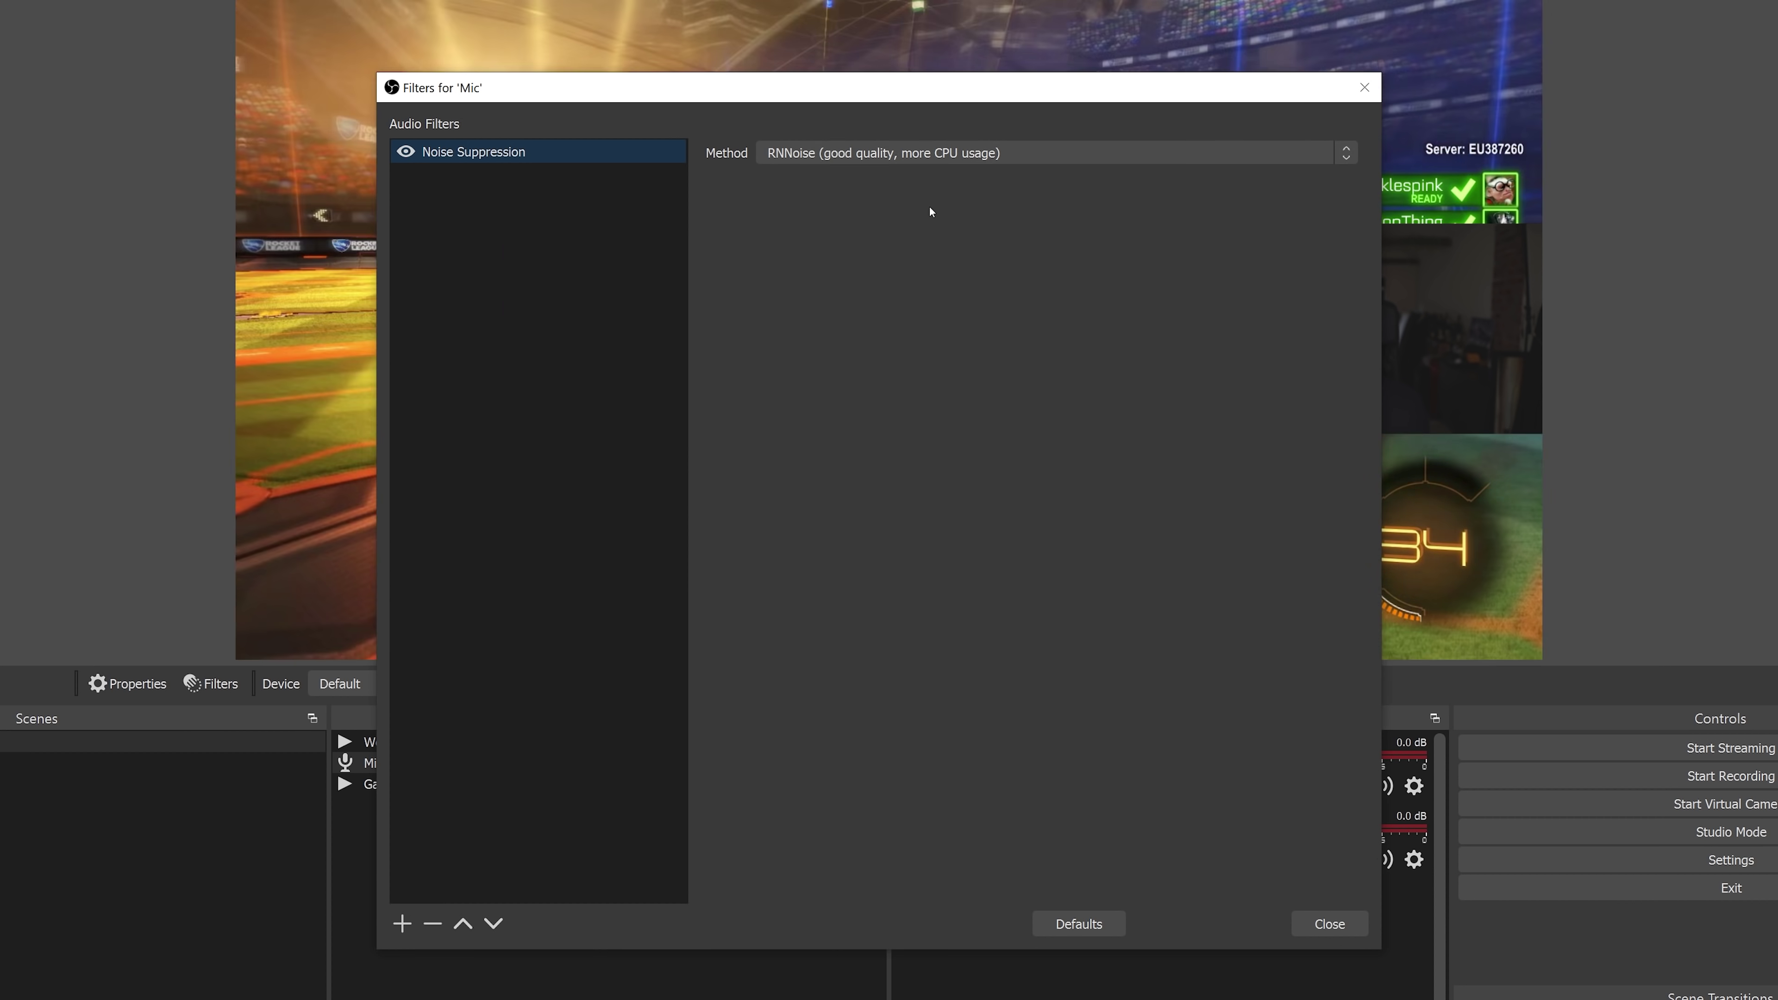
click(1087, 154)
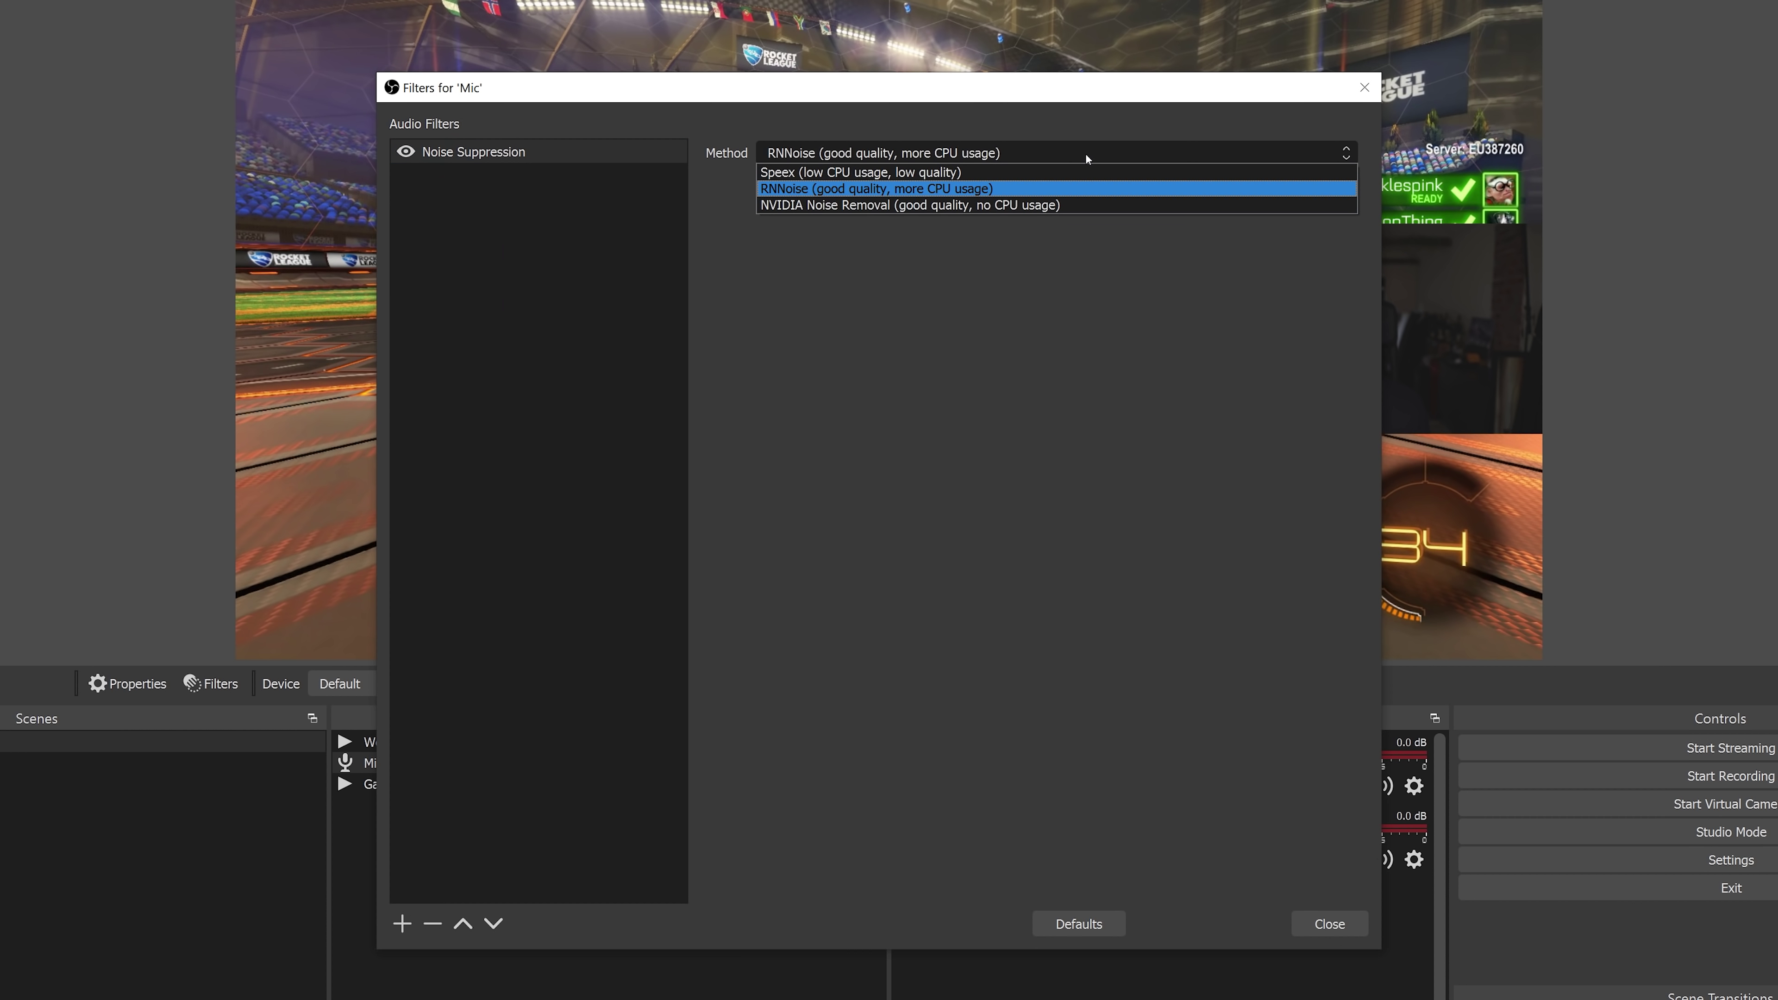
click(853, 210)
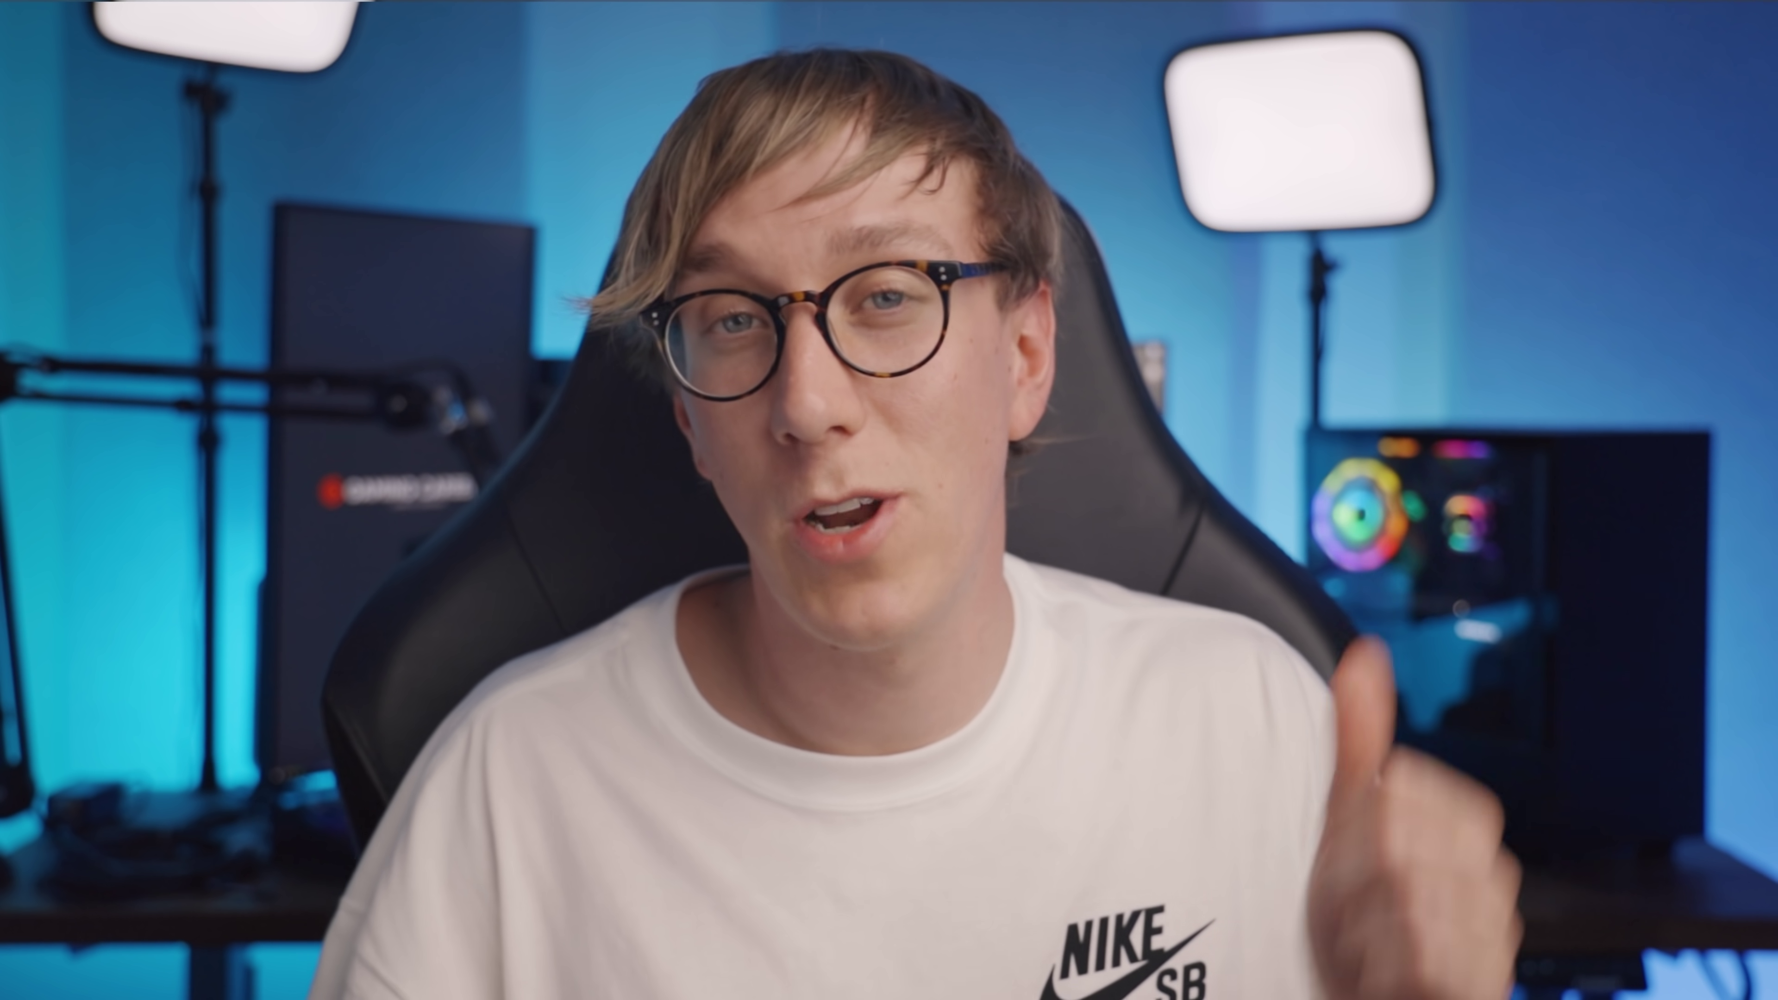